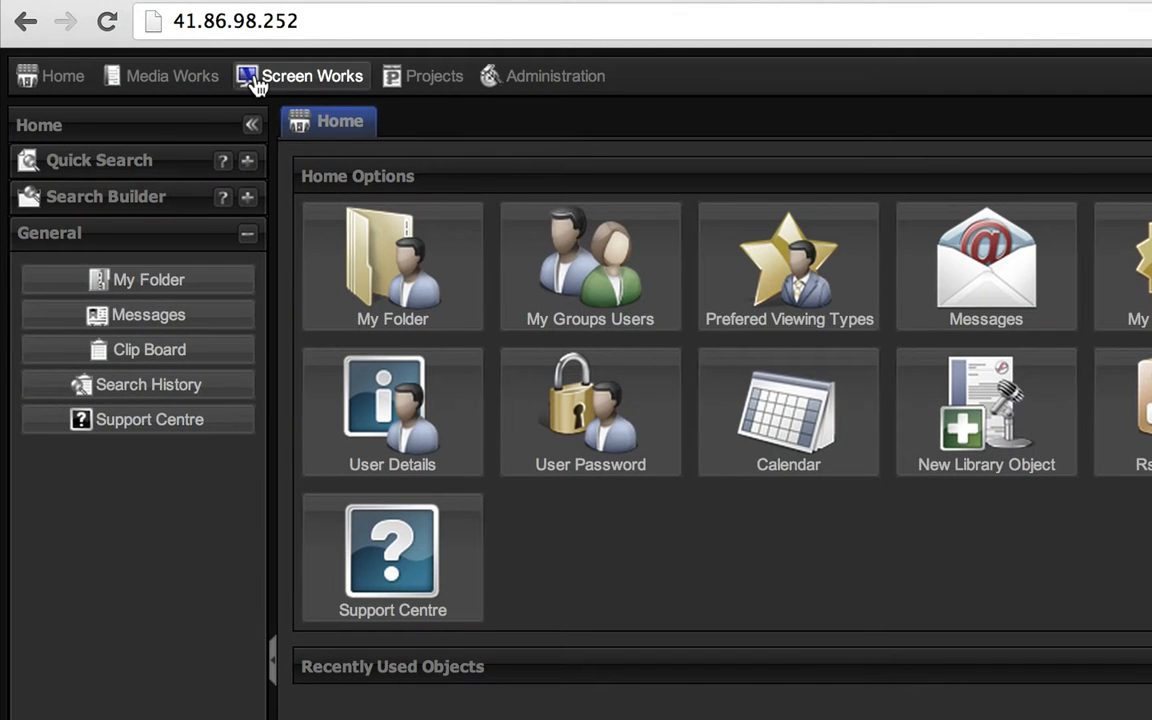
Create a new bouquet in Screen Works named Datapost with bouquet number 001 and save it.
{"action": "left_click", "coordinate": [256, 80]}
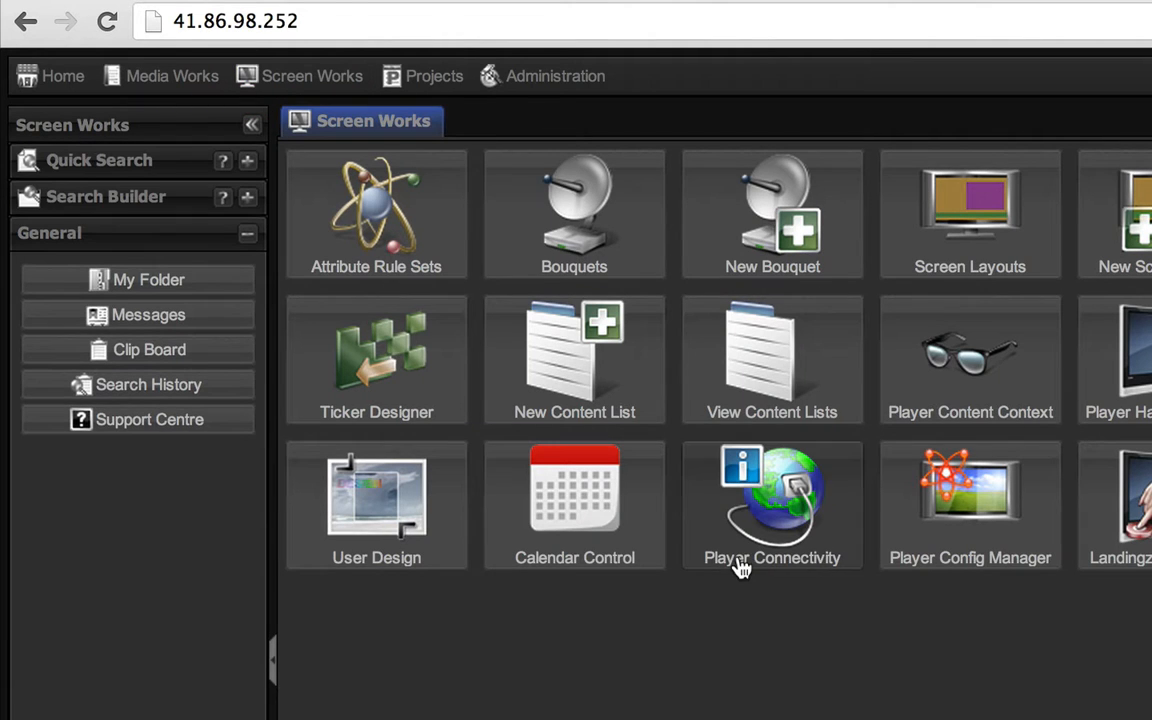
{"action": "left_click", "coordinate": [795, 215]}
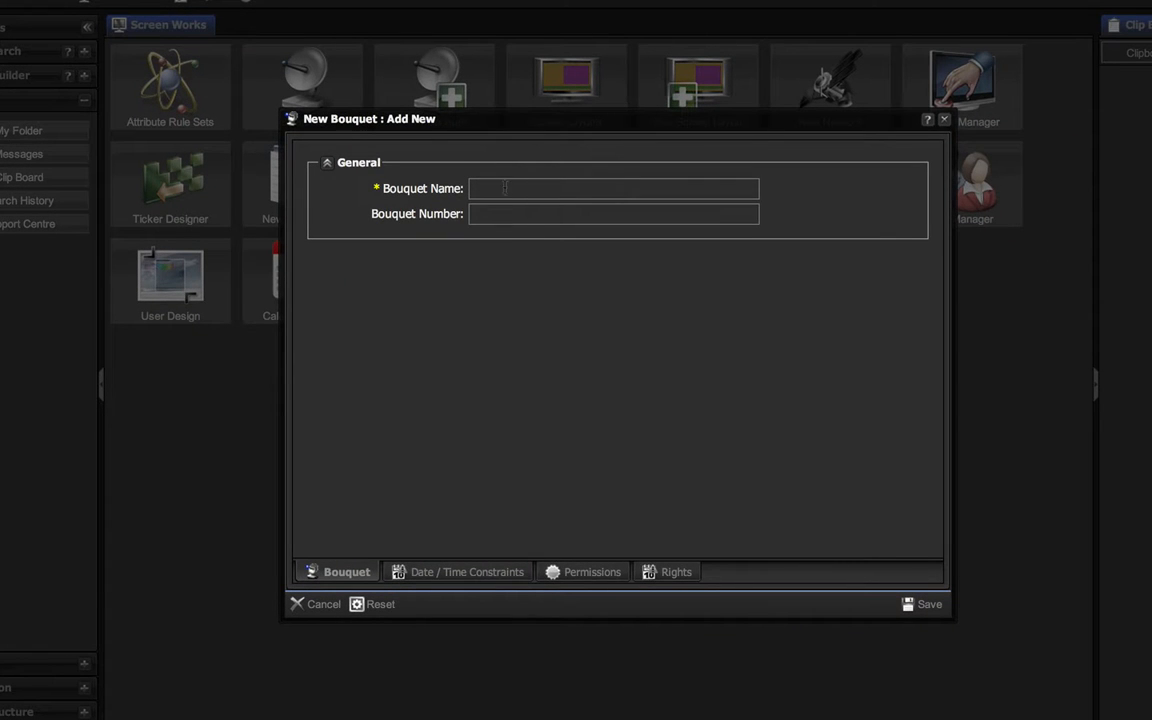
{"action": "left_click", "coordinate": [505, 188]}
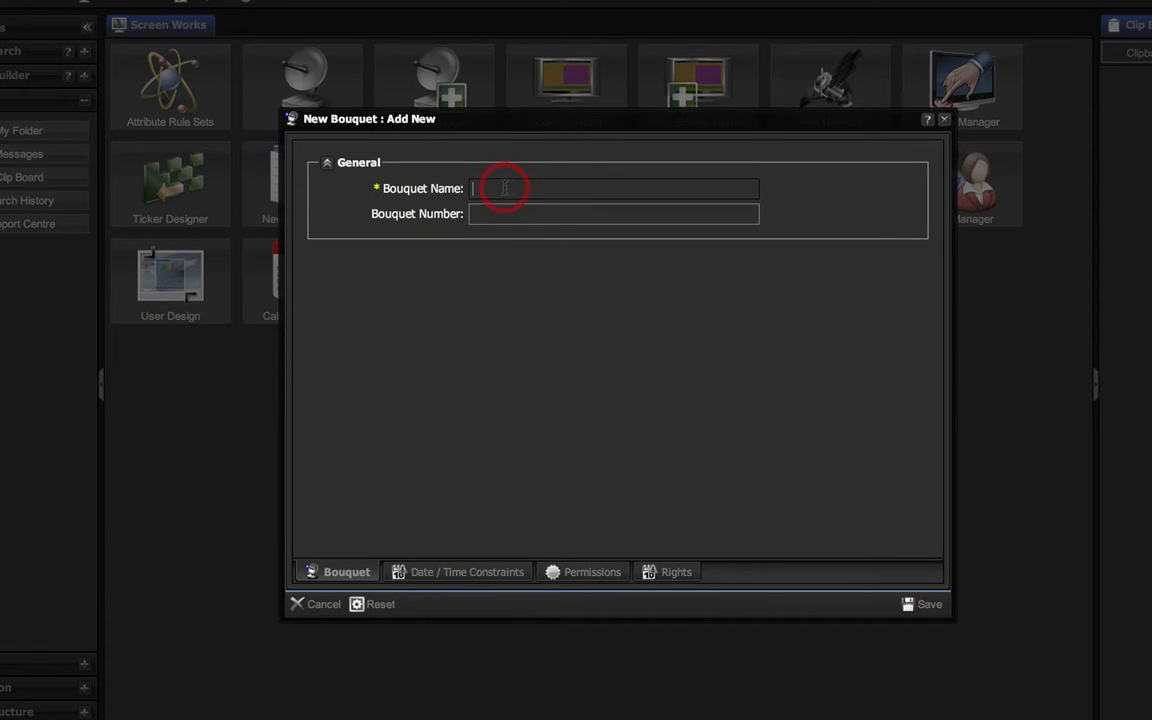
{"action": "type", "text": "Datapost"}
{"action": "left_click", "coordinate": [527, 296]}
{"action": "left_click", "coordinate": [492, 218]}
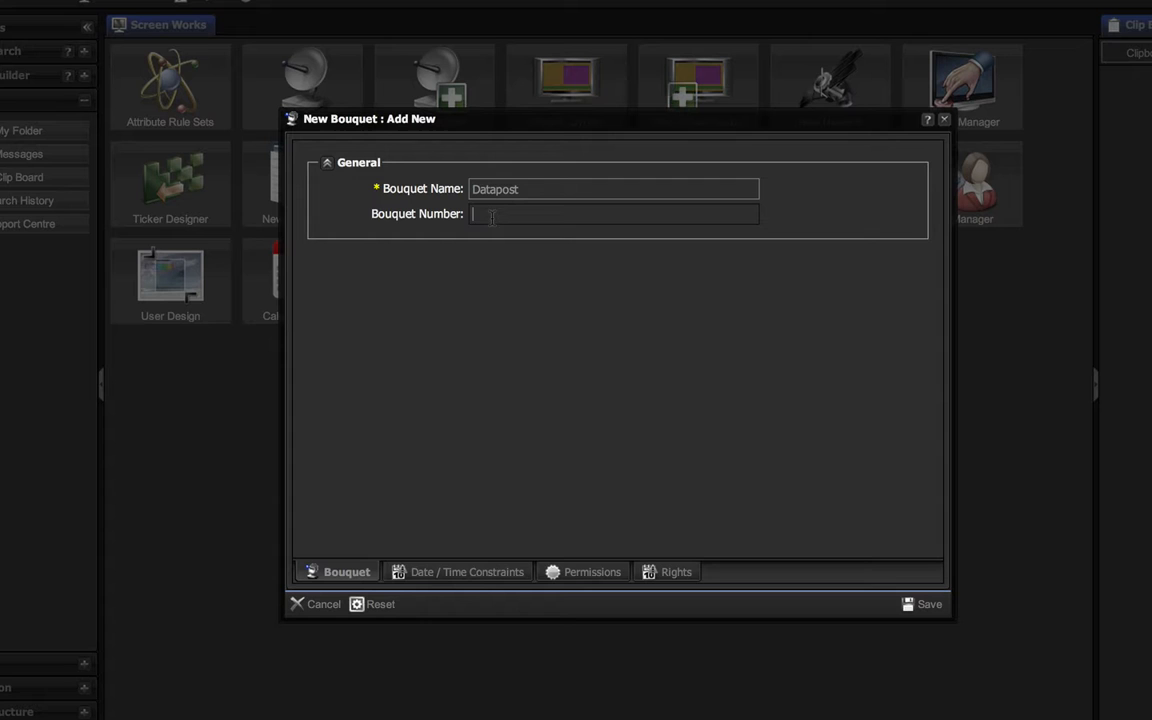
{"action": "type", "text": "001"}
{"action": "left_click", "coordinate": [551, 337]}
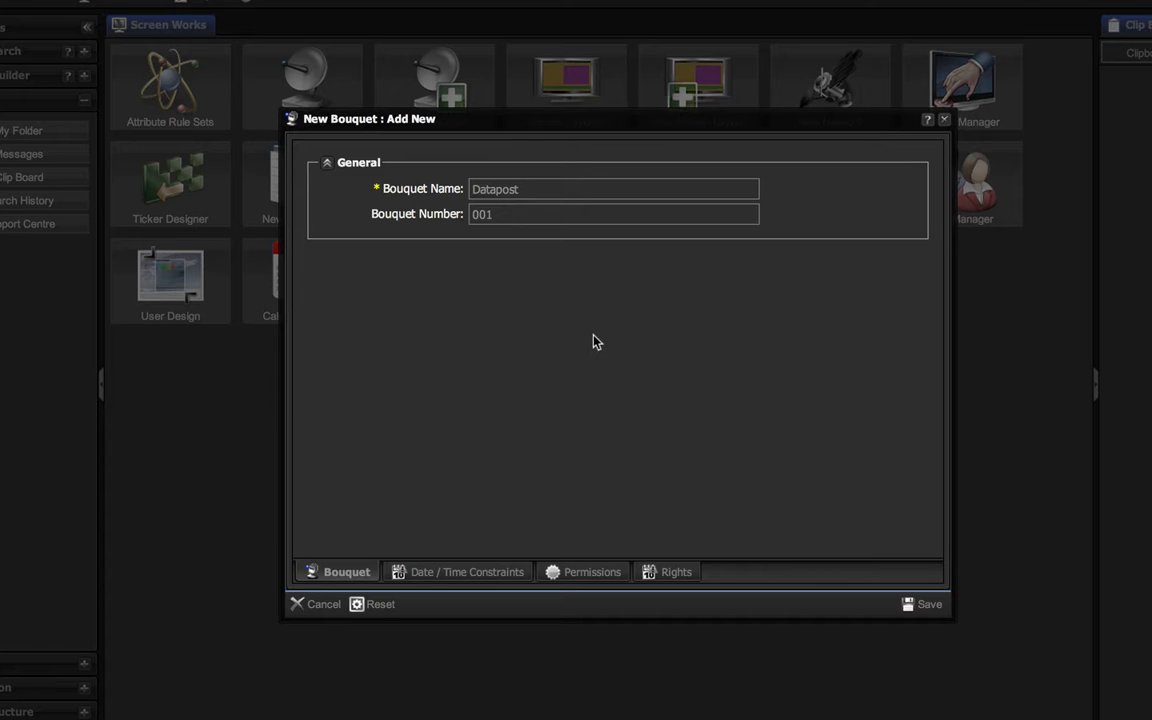
{"action": "left_click", "coordinate": [929, 608]}
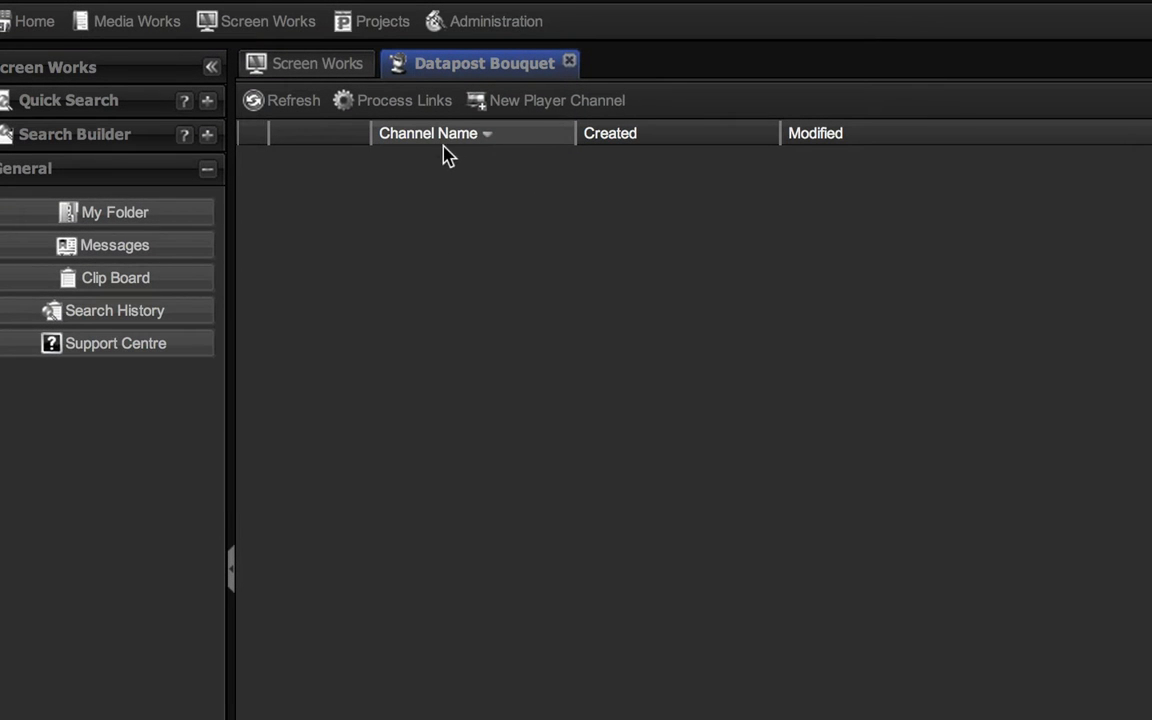
Add a player channel named Screen DP1 to the Datapost bouquet, with status active and aspect ratio 16x9, and save it.
{"action": "left_click", "coordinate": [533, 110]}
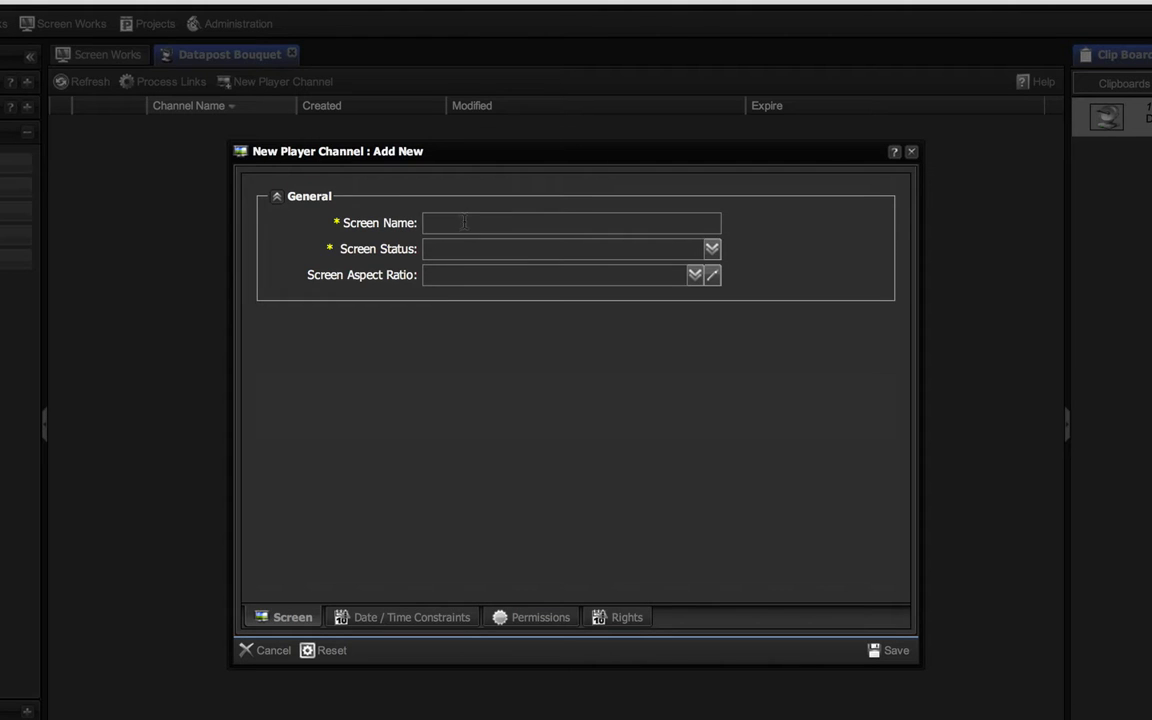
{"action": "left_click", "coordinate": [464, 222]}
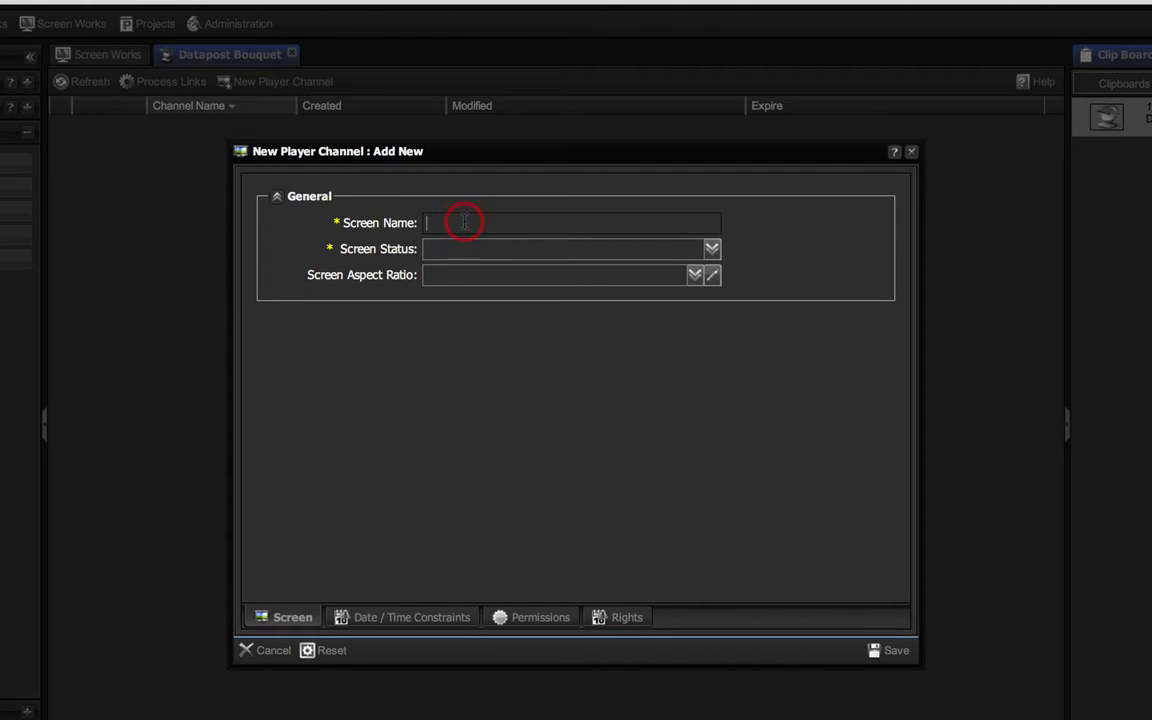
{"action": "type", "text": "Screen DP1"}
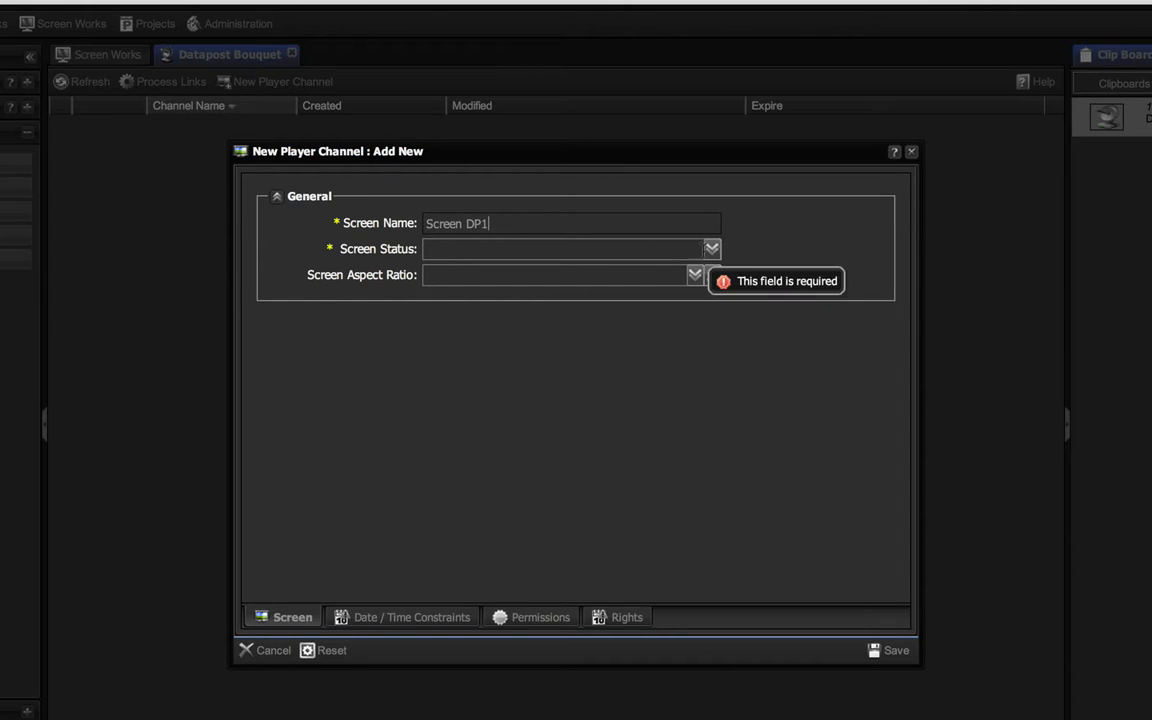
{"action": "left_click", "coordinate": [711, 249]}
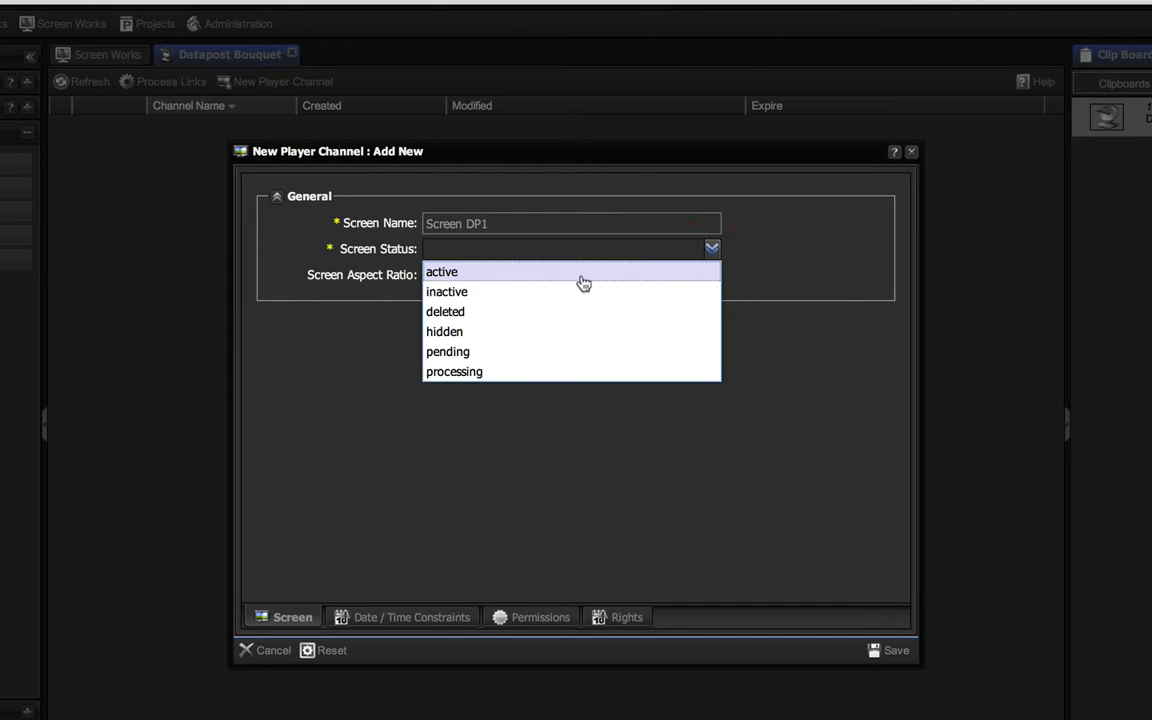
{"action": "left_click", "coordinate": [453, 274]}
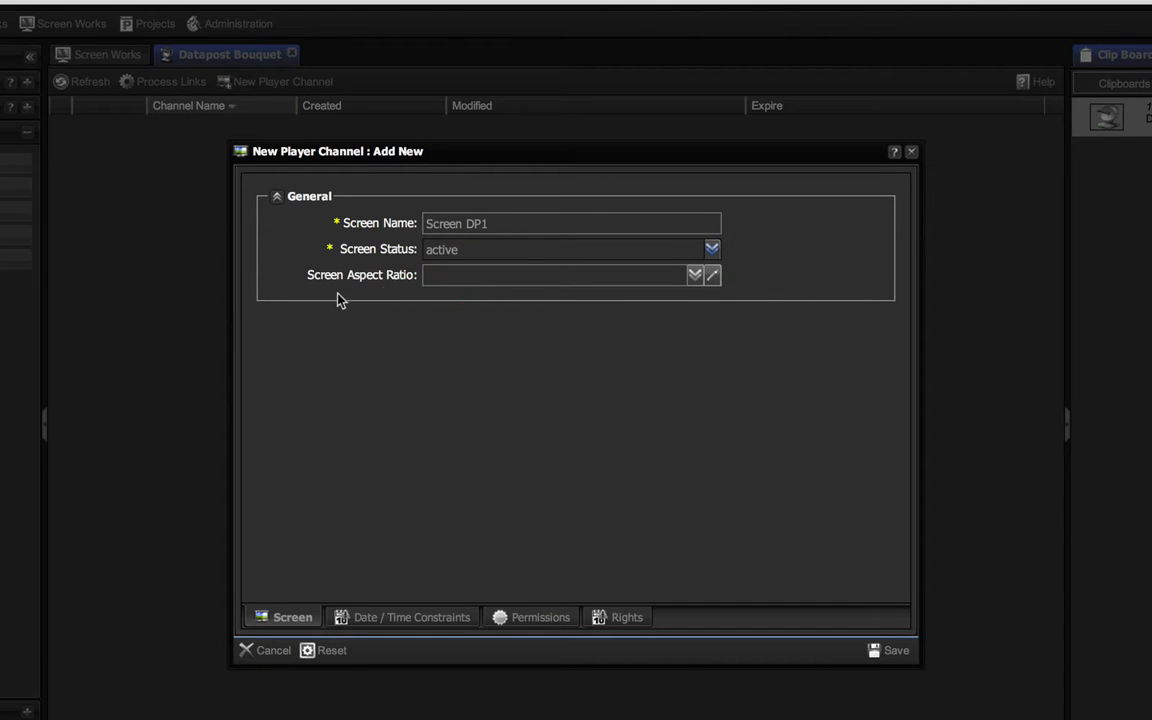
{"action": "left_click", "coordinate": [633, 250]}
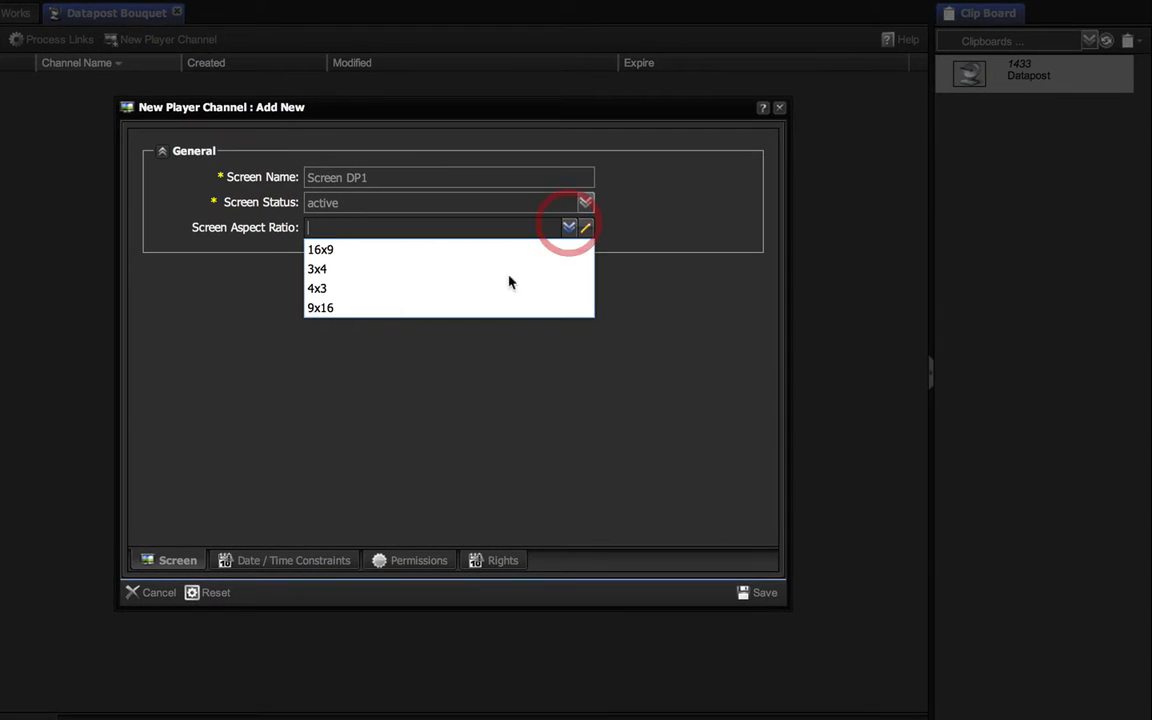
{"action": "left_click", "coordinate": [378, 271]}
{"action": "left_click", "coordinate": [334, 284]}
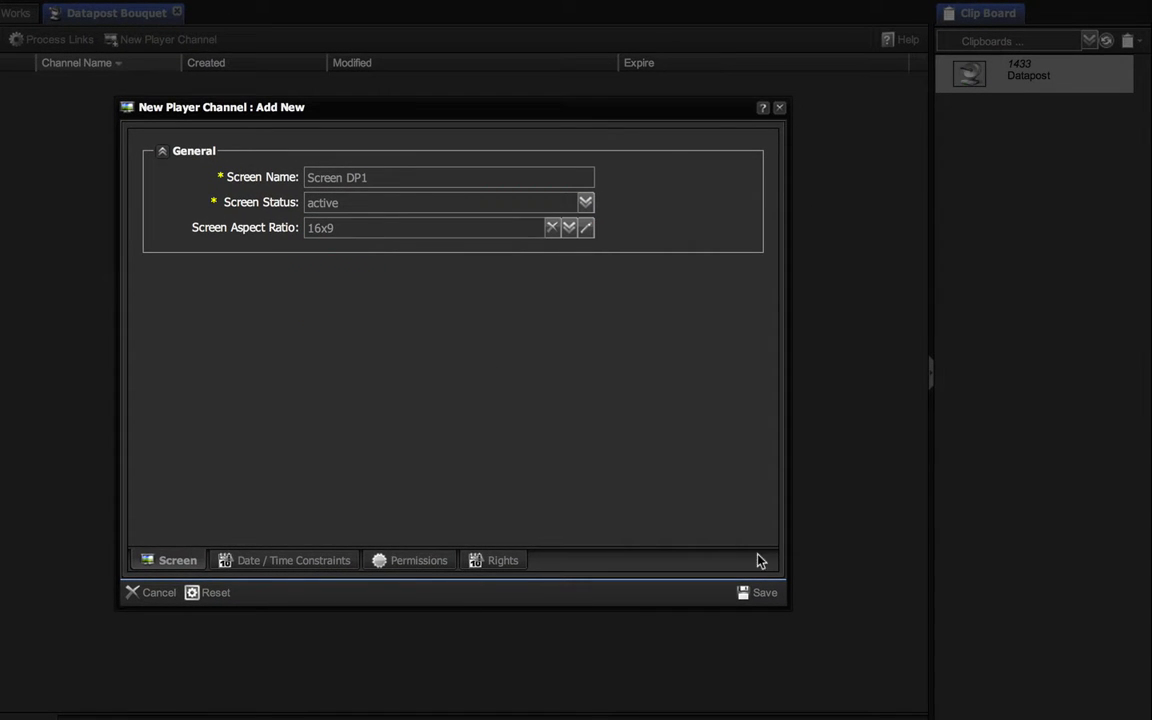
{"action": "left_click", "coordinate": [764, 594]}
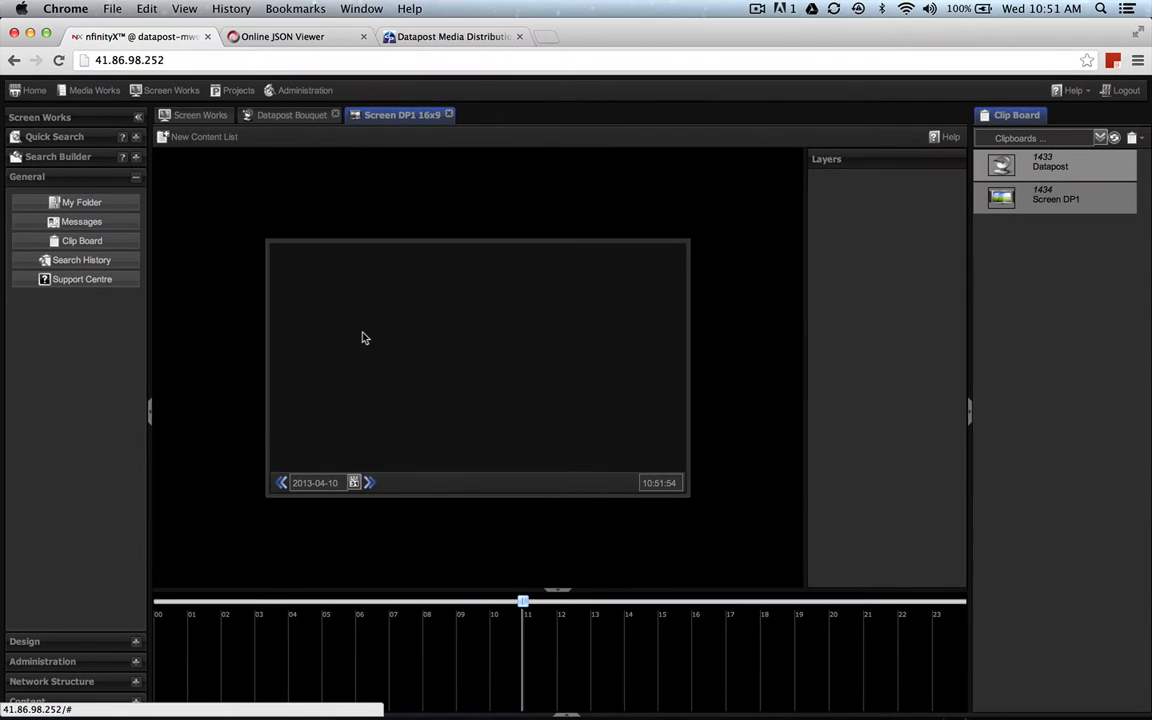
Find the Basic 16x9 Layout among all screen layouts and add it to the clipboard.
{"action": "left_click", "coordinate": [1100, 137]}
{"action": "left_click", "coordinate": [190, 115]}
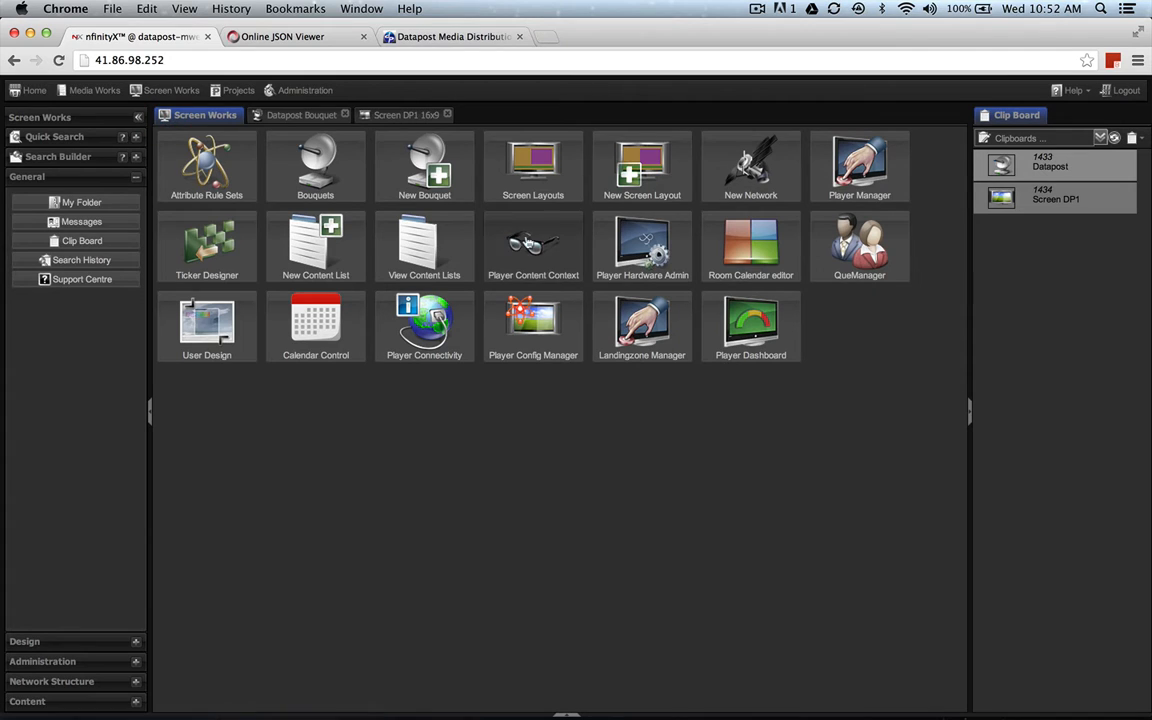
{"action": "left_click", "coordinate": [535, 168]}
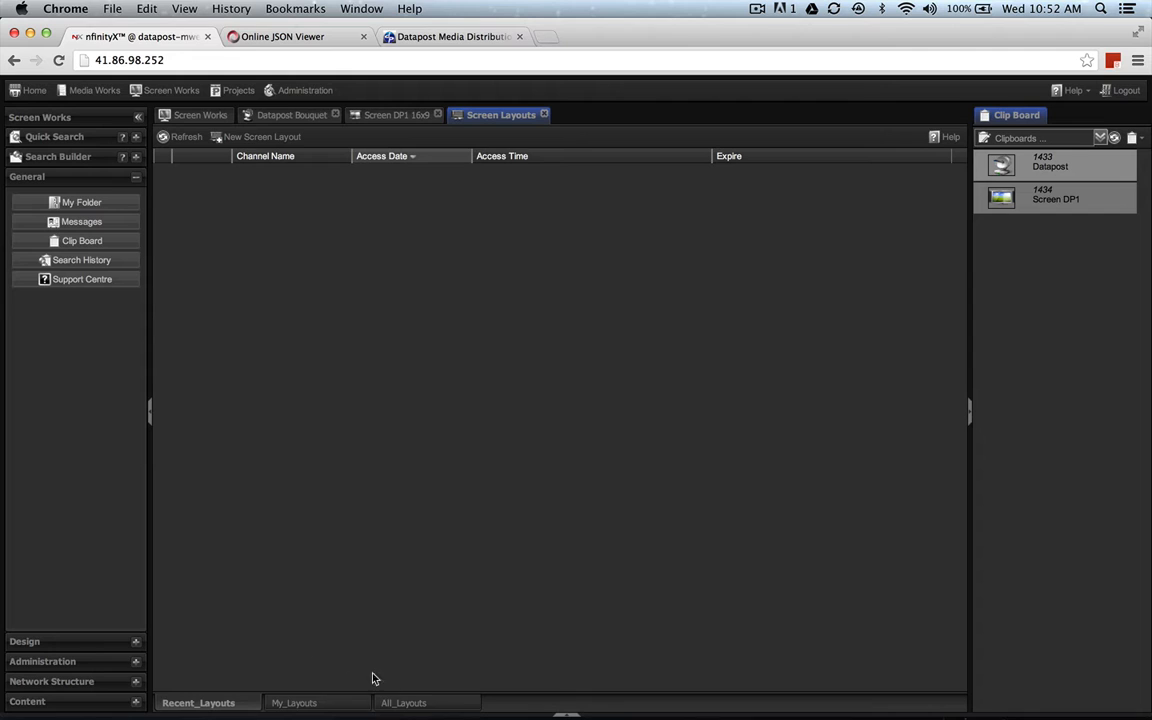
{"action": "left_click", "coordinate": [402, 702]}
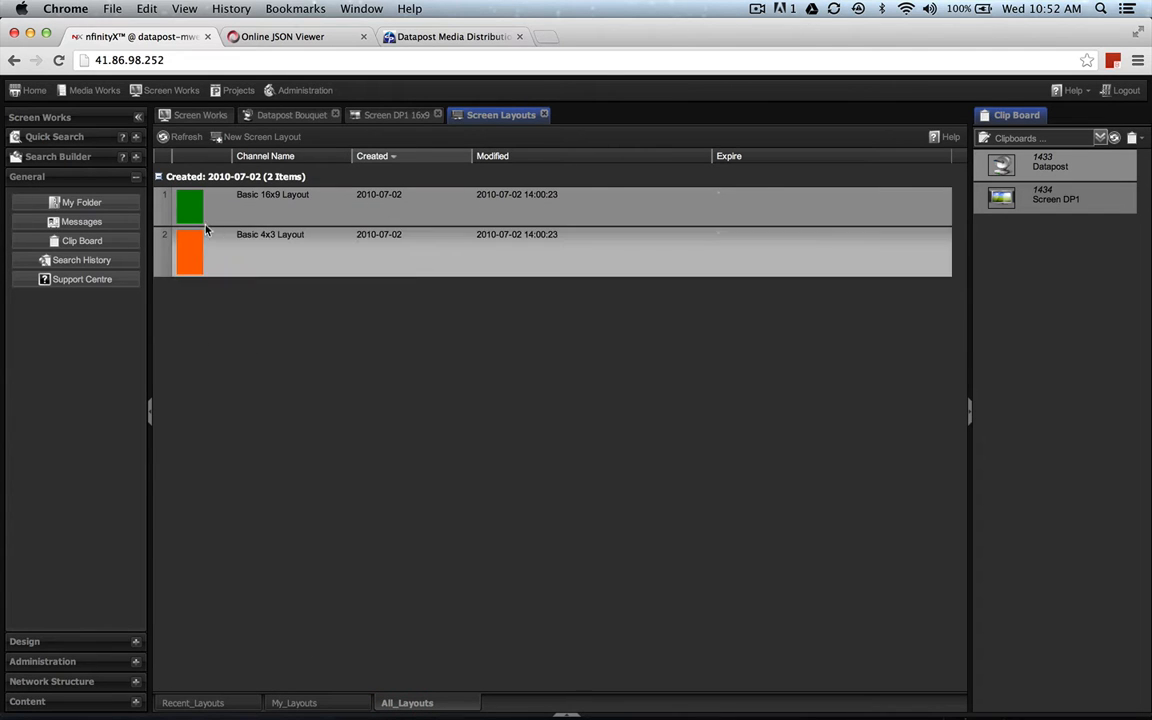
{"action": "left_click_drag", "start_coordinate": [196, 202], "coordinate": [1039, 275]}
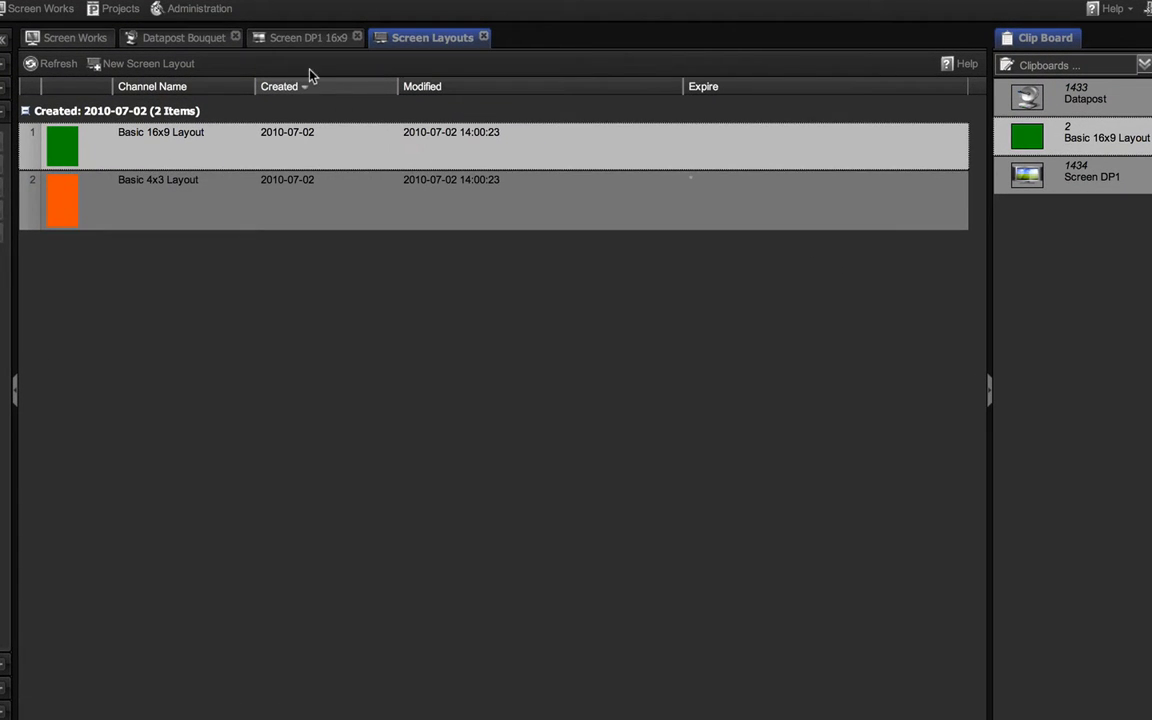
Assign the Basic 16x9 Layout from the clipboard to the Screen DP1 channel, keeping the default start date and time.
{"action": "left_click", "coordinate": [303, 40]}
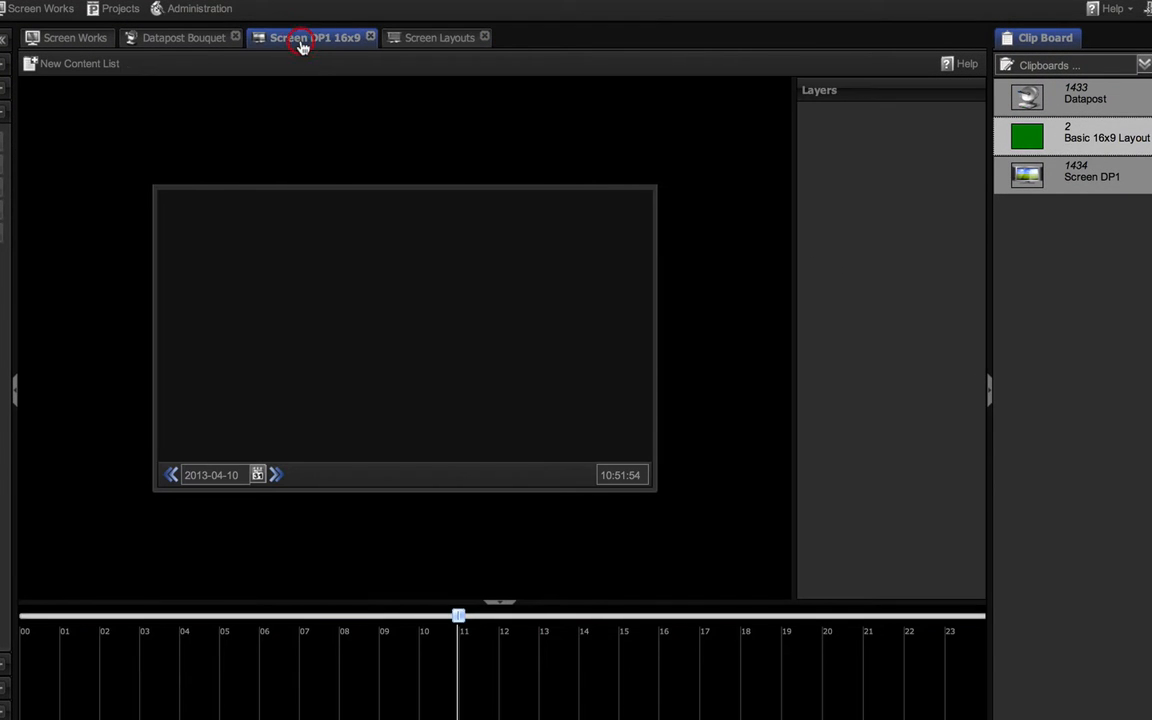
{"action": "left_click_drag", "start_coordinate": [1027, 148], "coordinate": [283, 324]}
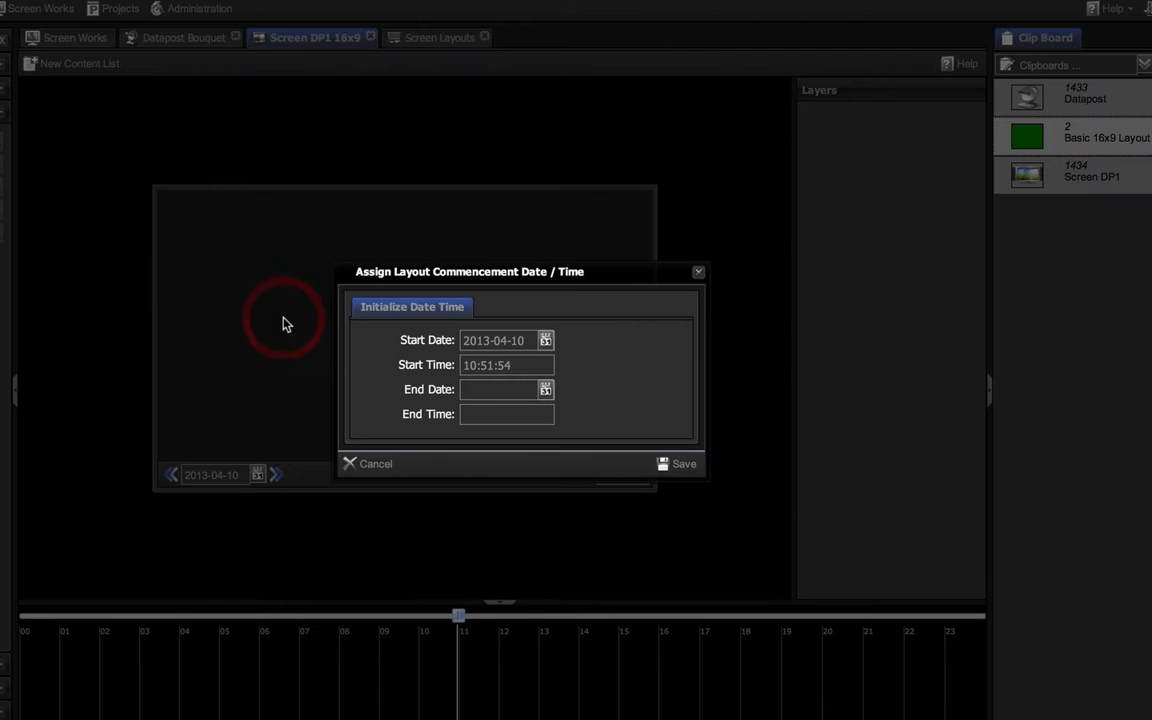
{"action": "left_click", "coordinate": [679, 470]}
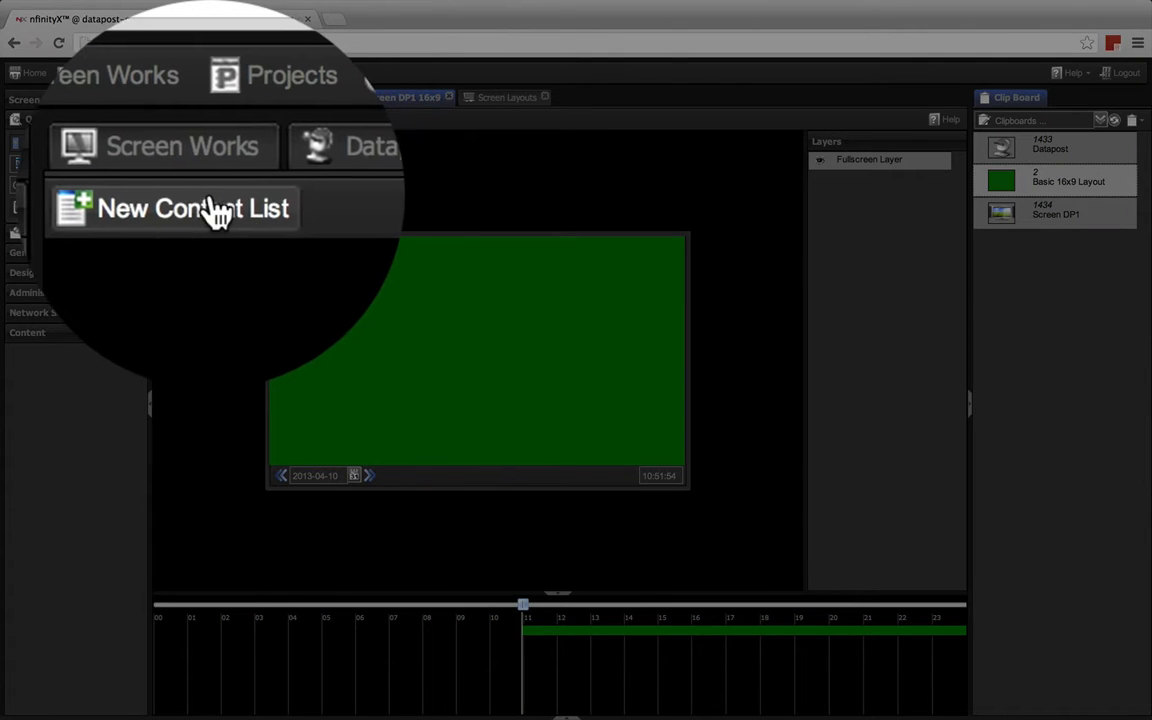
Create a new content list named Screen DP1 List from the Screen DP1 channel and save it.
{"action": "left_click", "coordinate": [200, 120]}
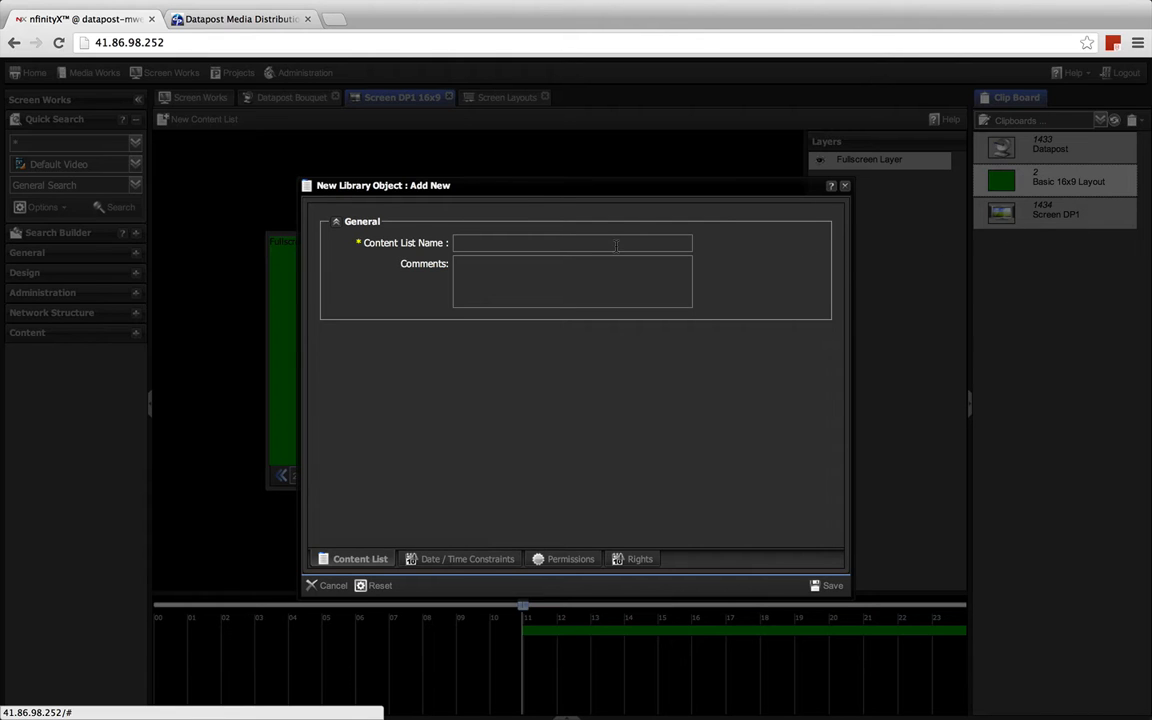
{"action": "left_click", "coordinate": [461, 245]}
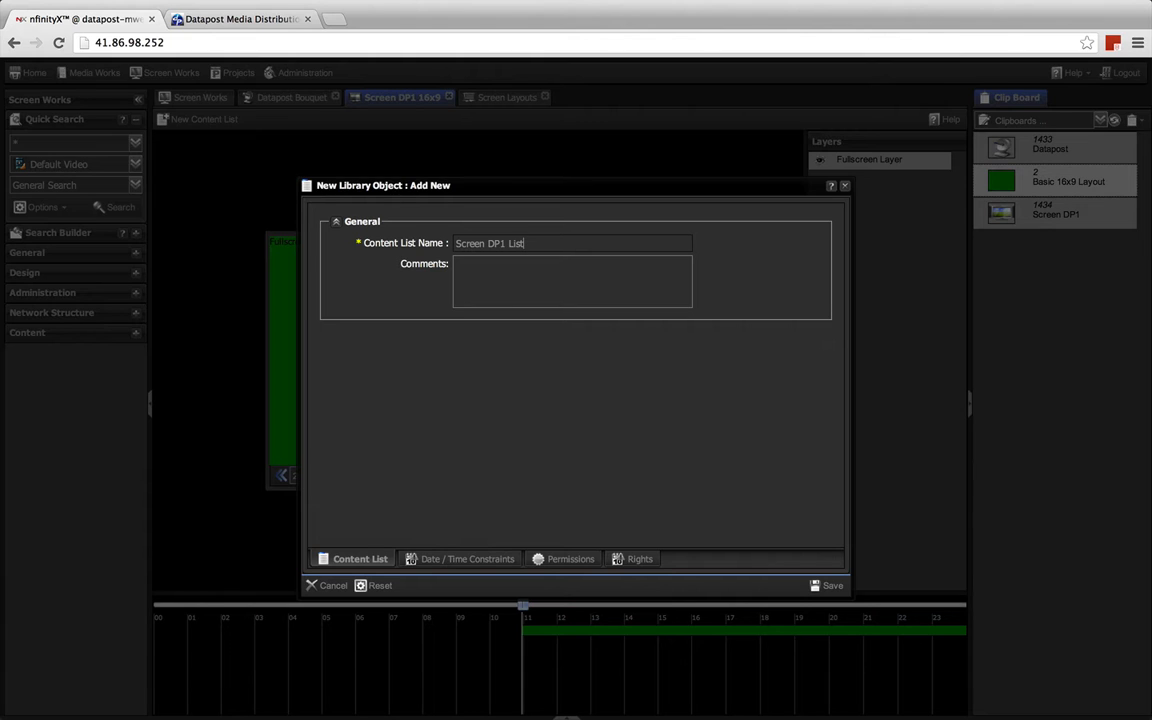
{"action": "left_click", "coordinate": [489, 347]}
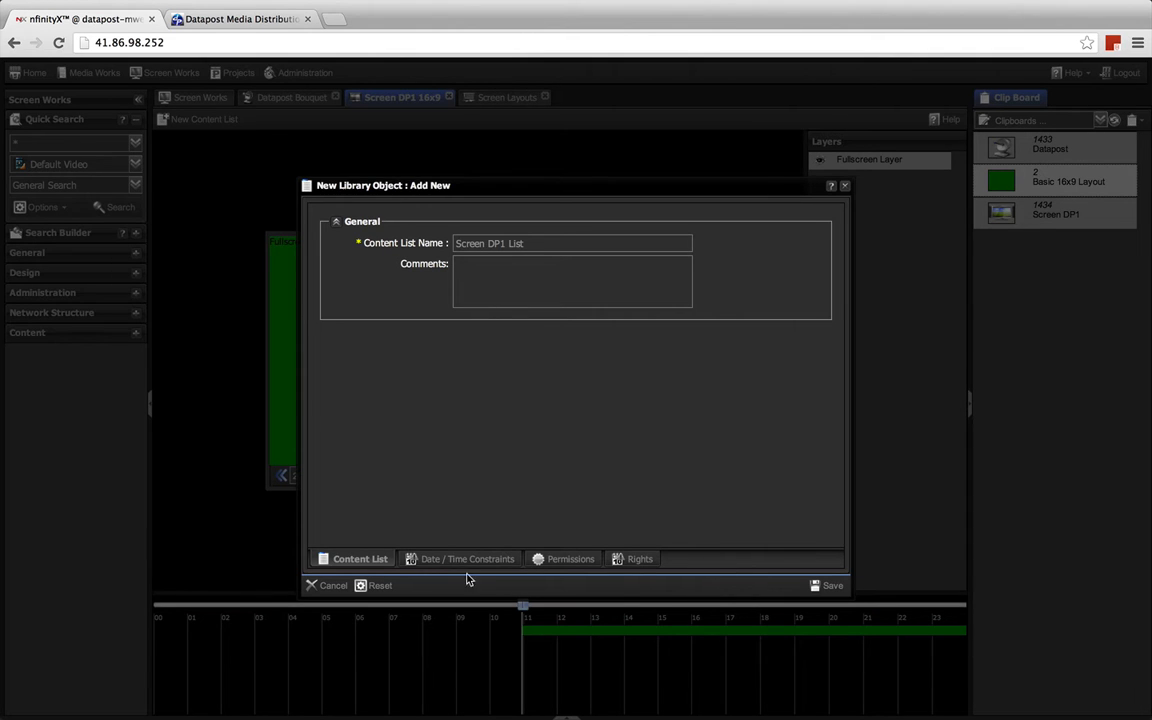
{"action": "left_click", "coordinate": [822, 586]}
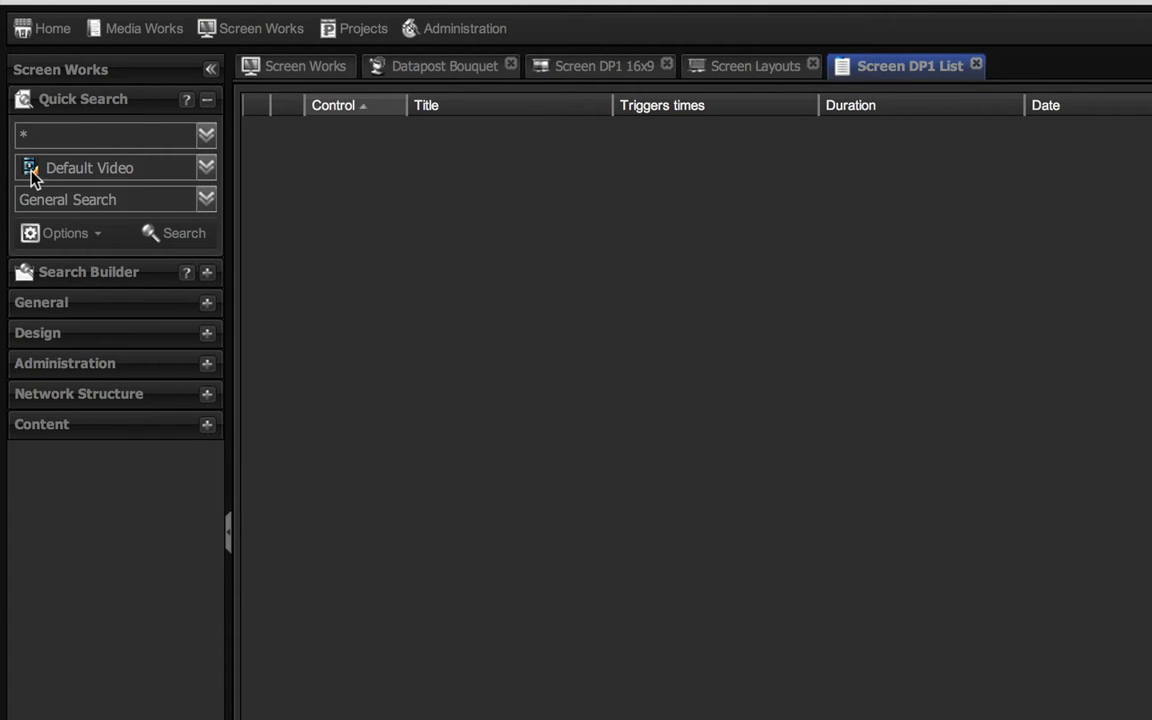
Search the default videos for "datapost" and add Datapost_animation to the clipboard.
{"action": "left_click", "coordinate": [44, 134]}
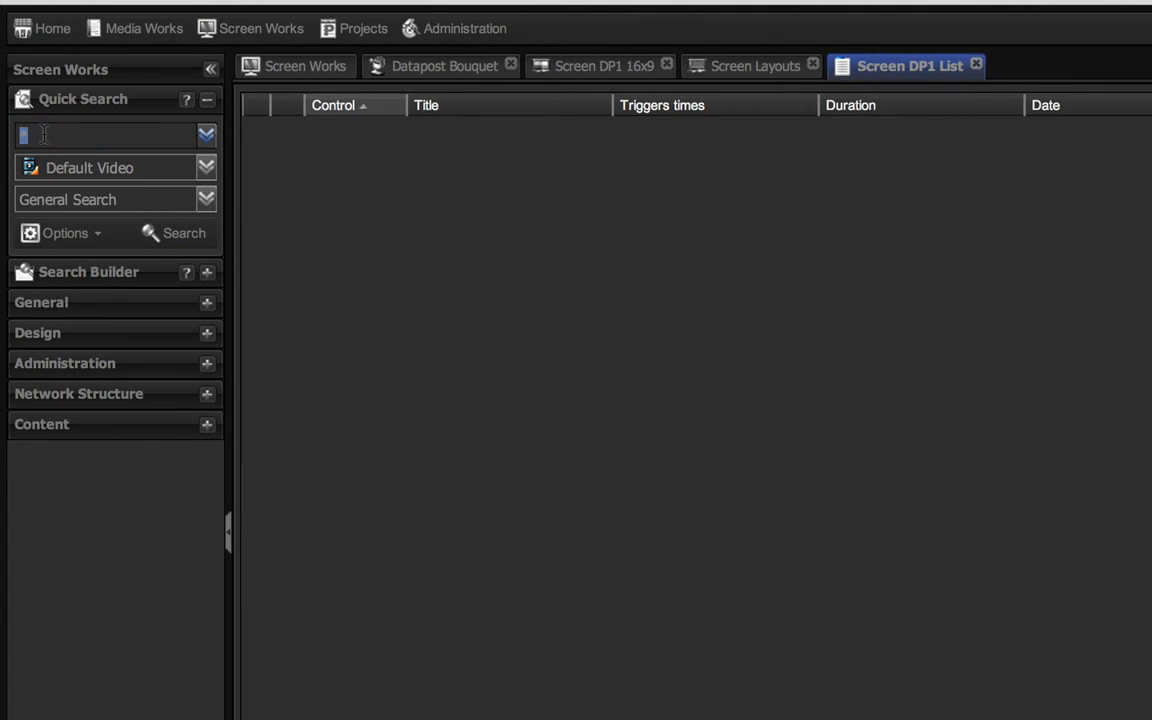
{"action": "type", "text": "datapost"}
{"action": "left_click", "coordinate": [175, 236]}
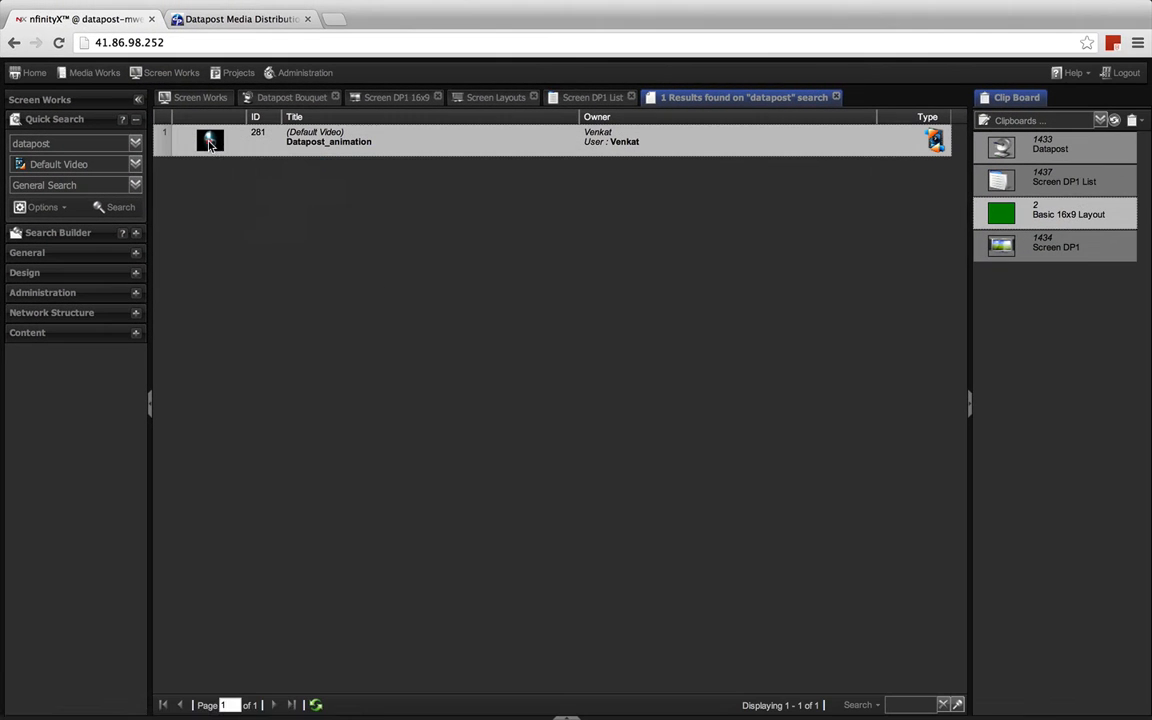
{"action": "left_click_drag", "start_coordinate": [210, 143], "coordinate": [1028, 296]}
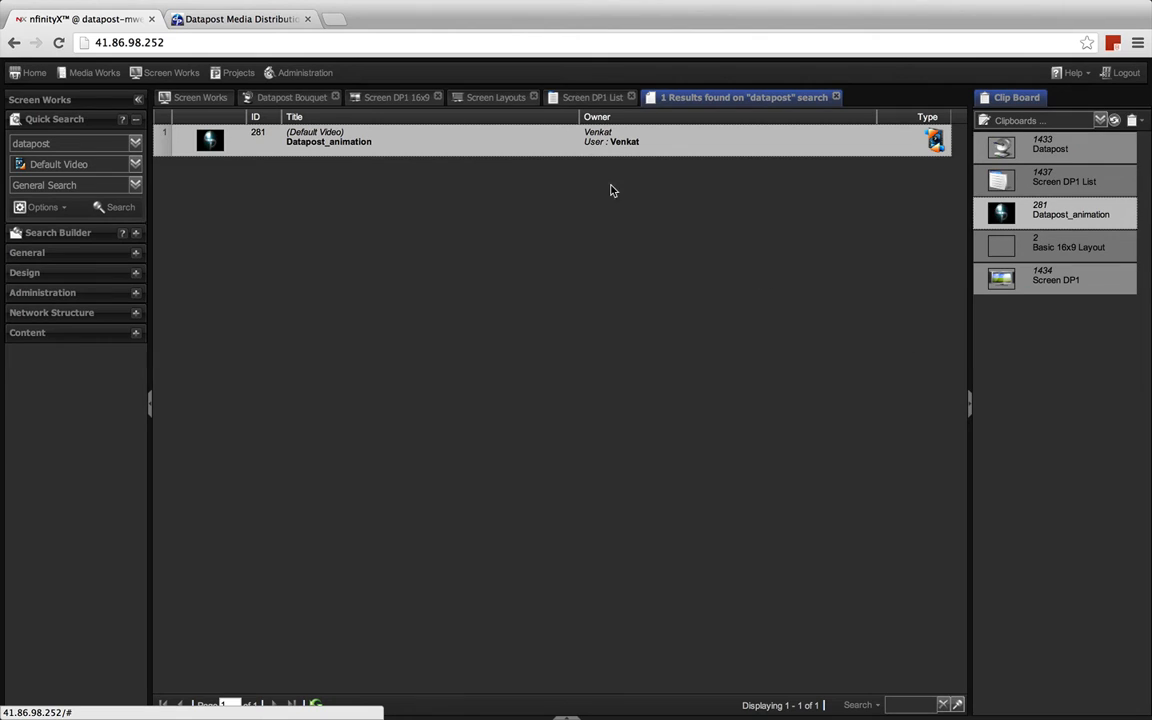
Add the Datapost_animation video from the clipboard to Screen DP1 List.
{"action": "left_click", "coordinate": [590, 97]}
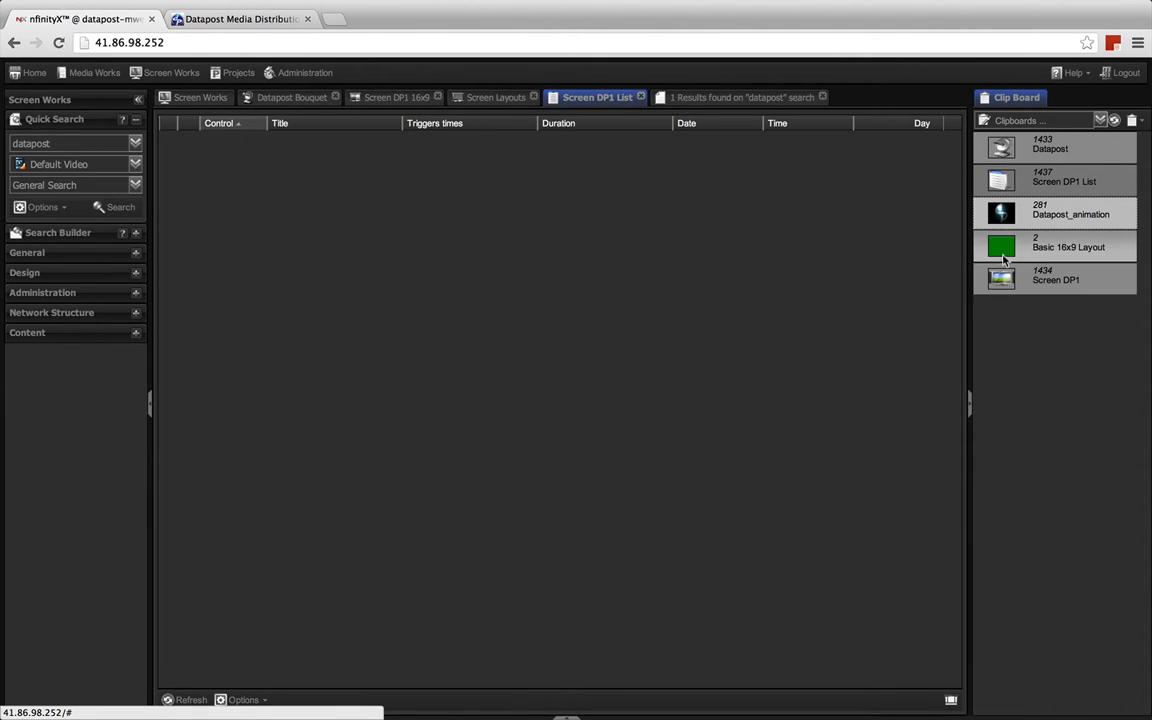
{"action": "mouse_move", "coordinate": [1006, 214]}
{"action": "left_click_drag", "start_coordinate": [1006, 214], "coordinate": [640, 146]}
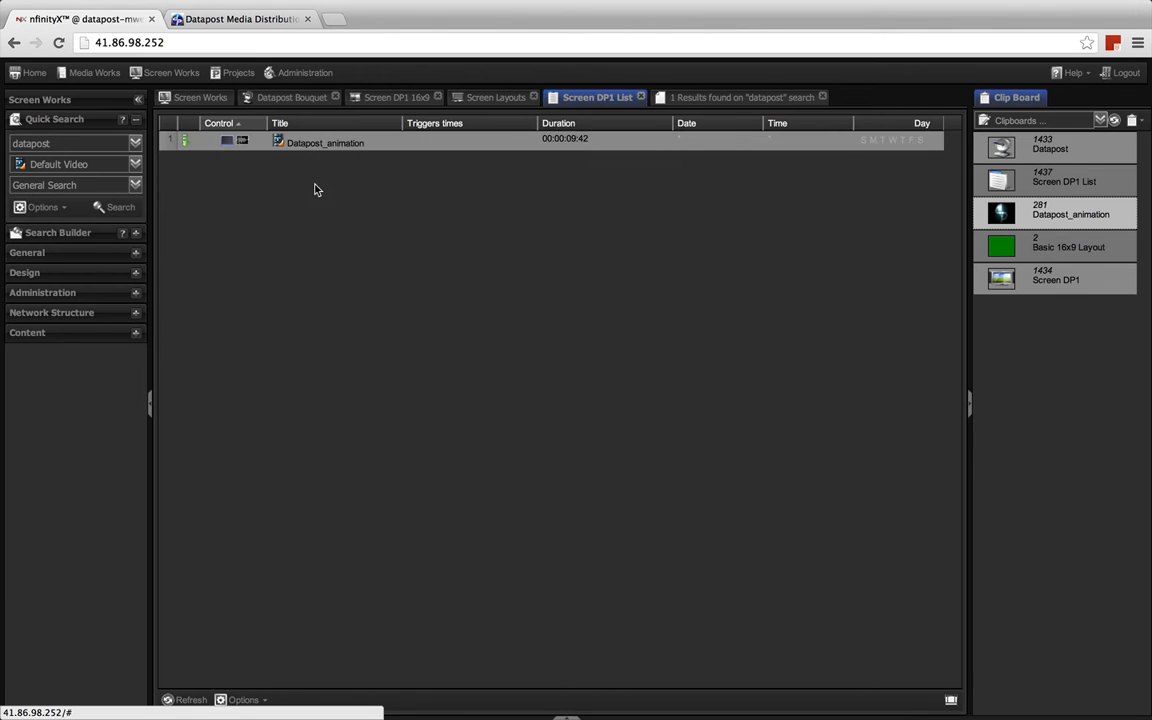
Set the list action of the Datapost_animation entry to Loop.
{"action": "right_click", "coordinate": [393, 141]}
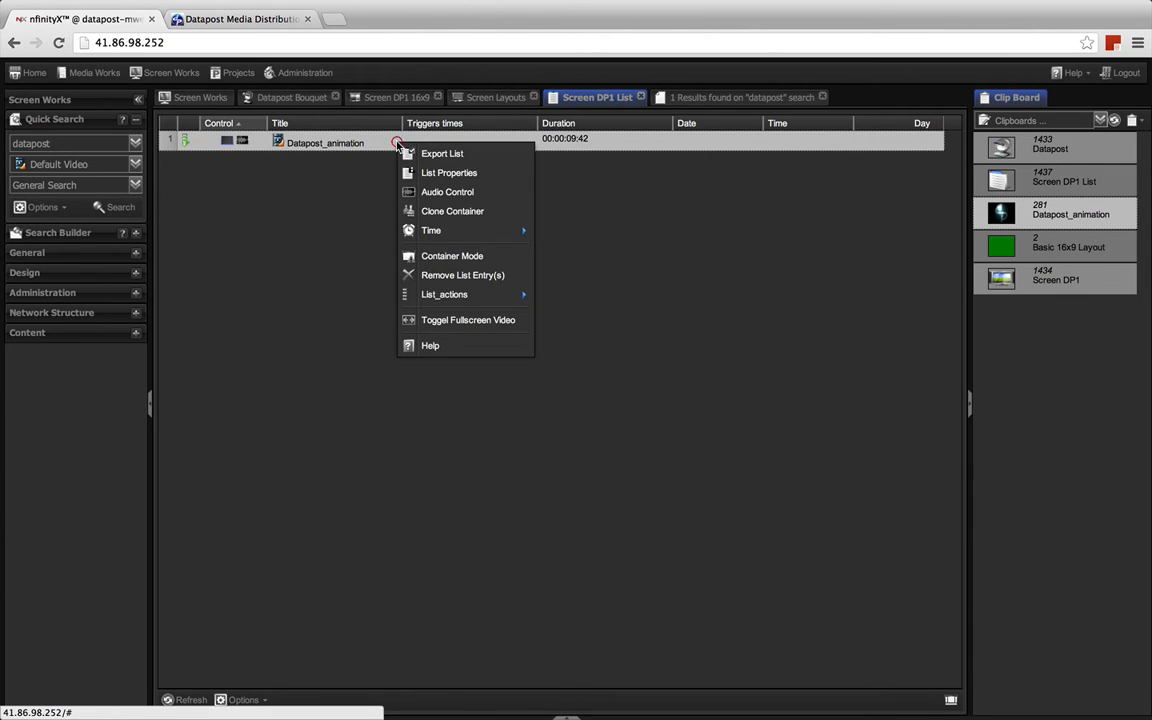
{"action": "mouse_move", "coordinate": [473, 296]}
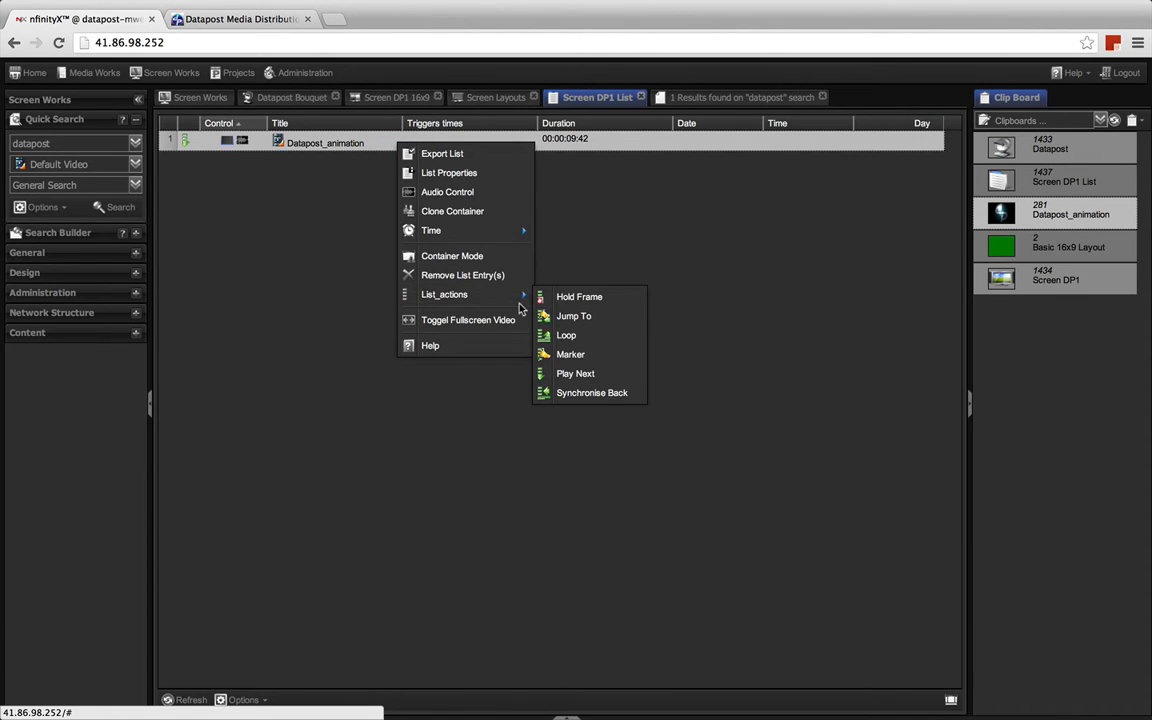
{"action": "left_click", "coordinate": [566, 337]}
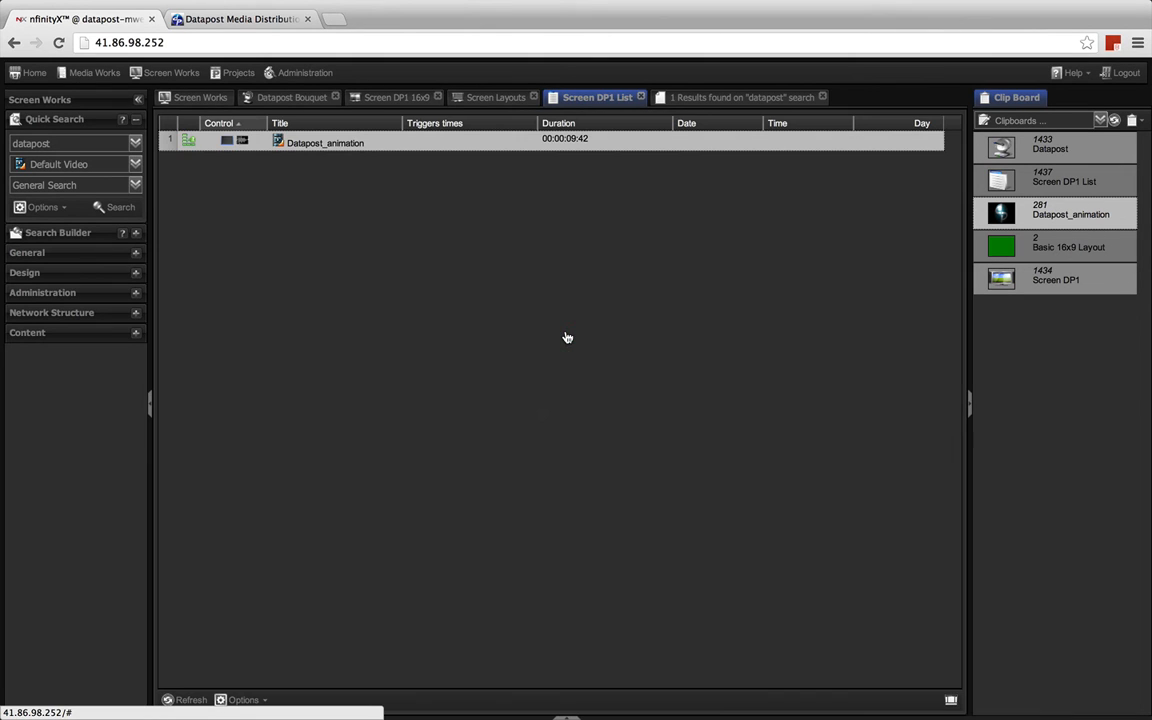
{"action": "left_click", "coordinate": [563, 333]}
Attach Screen DP1 List to the Fullscreen Layer of Screen DP1 at 11:05:00 and preview the channel at 11:28:00.
{"action": "left_click", "coordinate": [488, 98]}
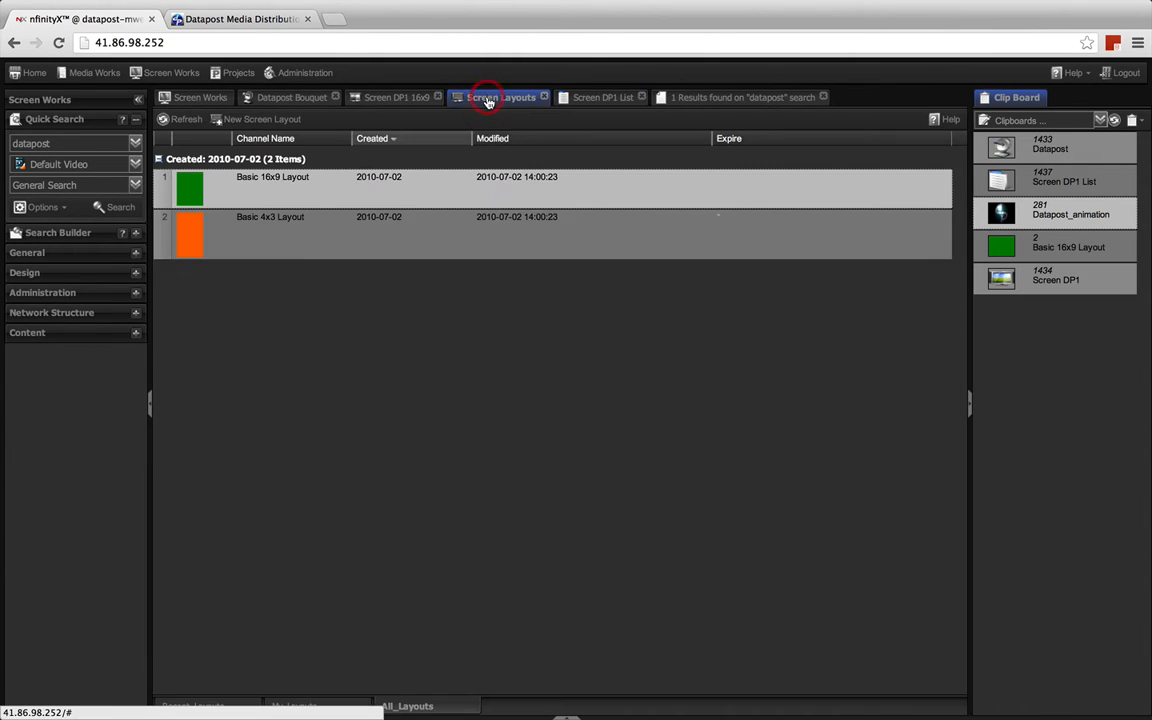
{"action": "left_click", "coordinate": [390, 97]}
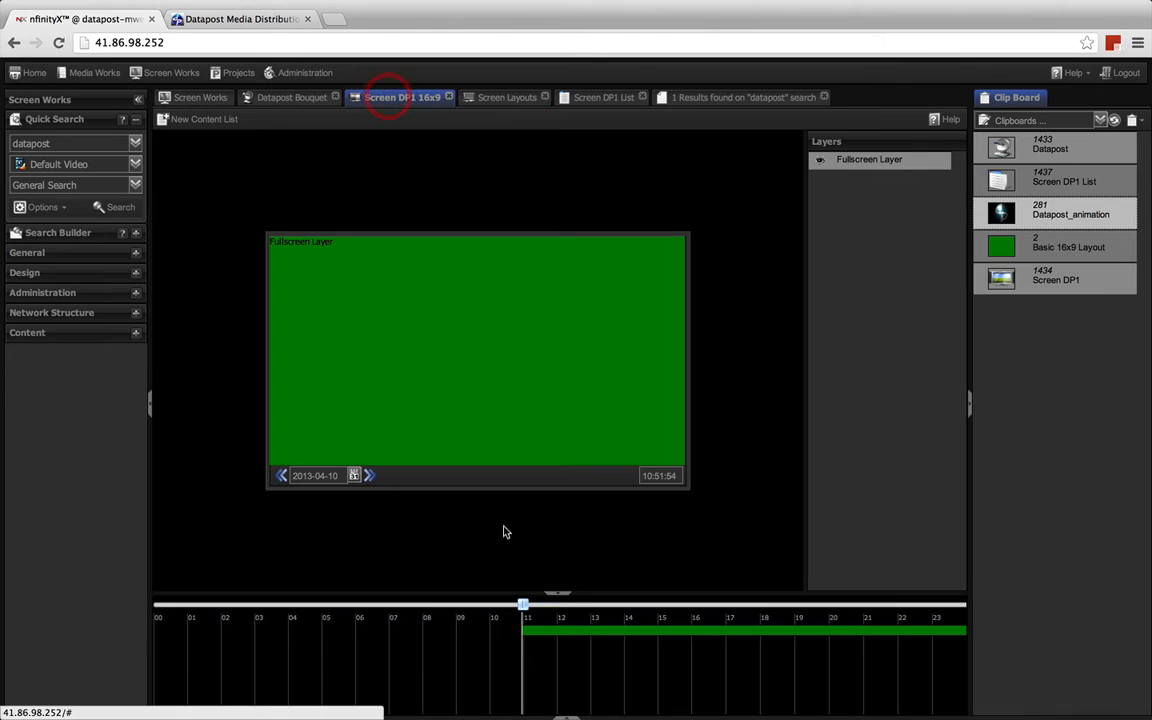
{"action": "left_click", "coordinate": [529, 605]}
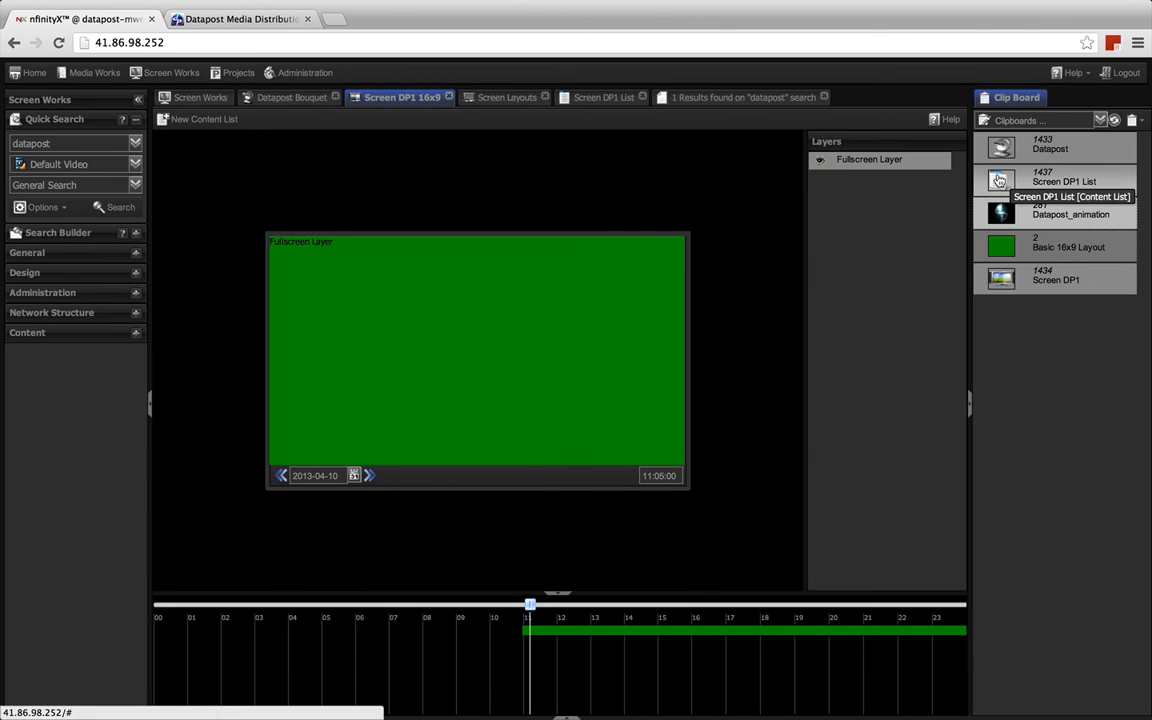
{"action": "left_click_drag", "start_coordinate": [999, 180], "coordinate": [549, 288]}
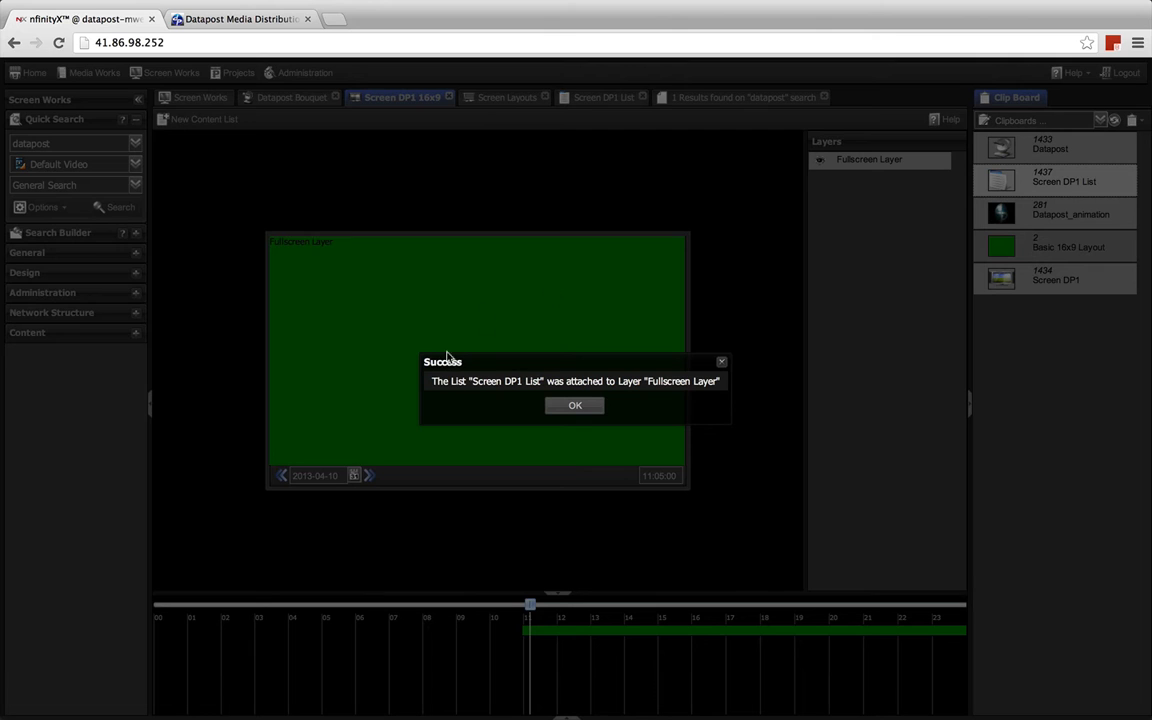
{"action": "left_click", "coordinate": [562, 405]}
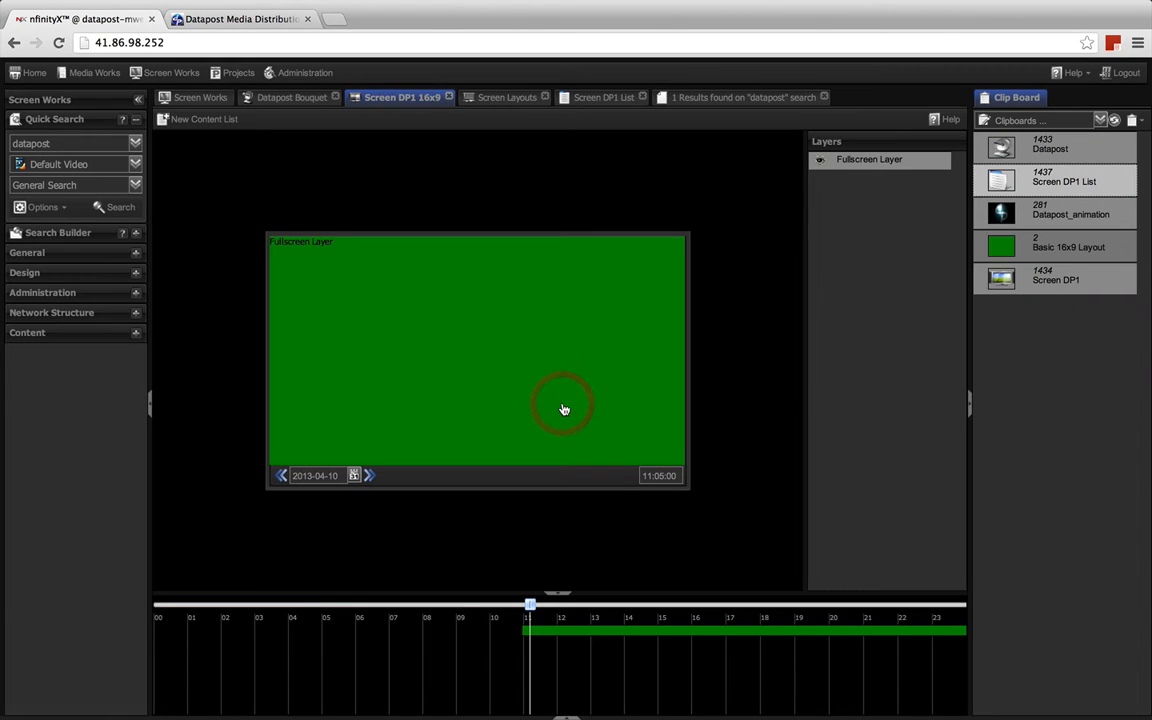
{"action": "left_click_drag", "start_coordinate": [529, 606], "coordinate": [540, 606]}
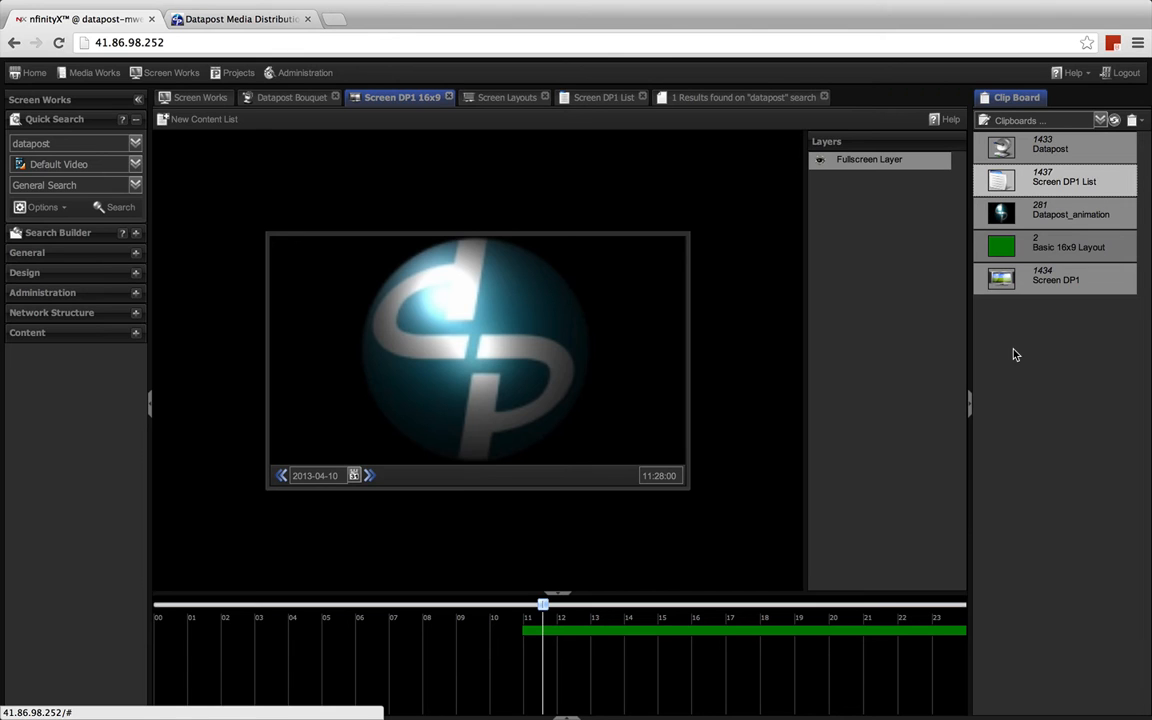
Add the 16x9 player channels Screen DP2 and Screen DP3 to the Datapost bouquet, giving Screen DP3 the status active.
{"action": "left_click", "coordinate": [285, 97]}
{"action": "left_click", "coordinate": [328, 118]}
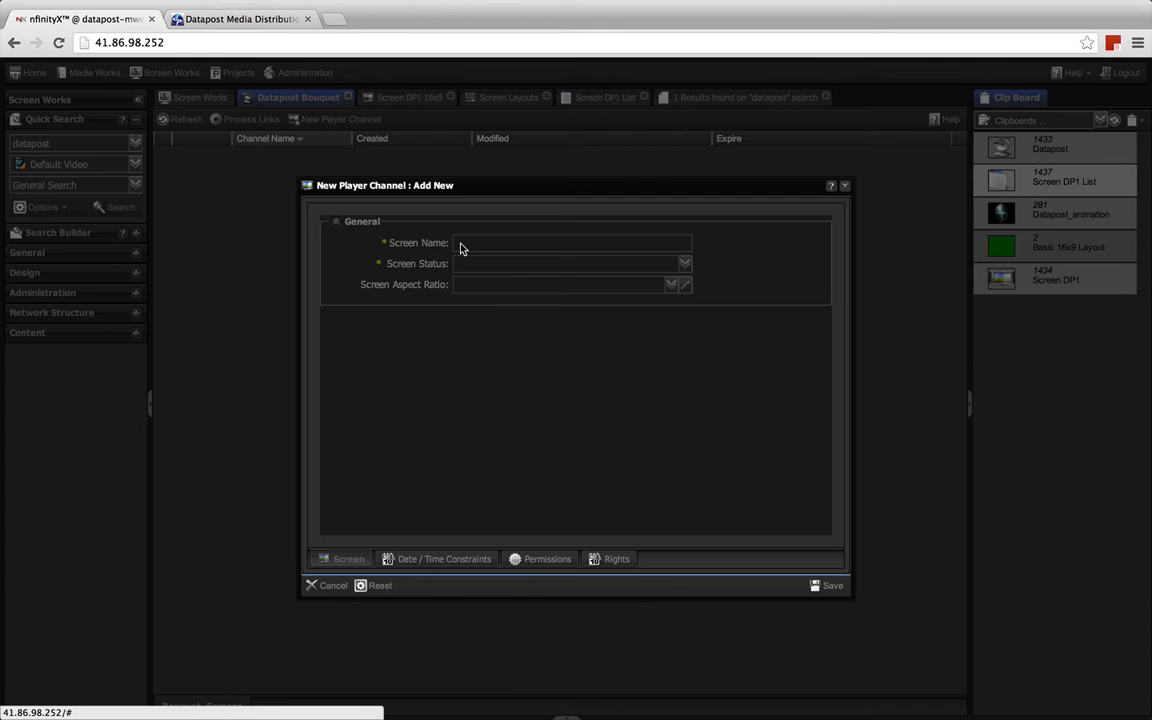
{"action": "left_click", "coordinate": [464, 248]}
{"action": "left_click", "coordinate": [474, 243]}
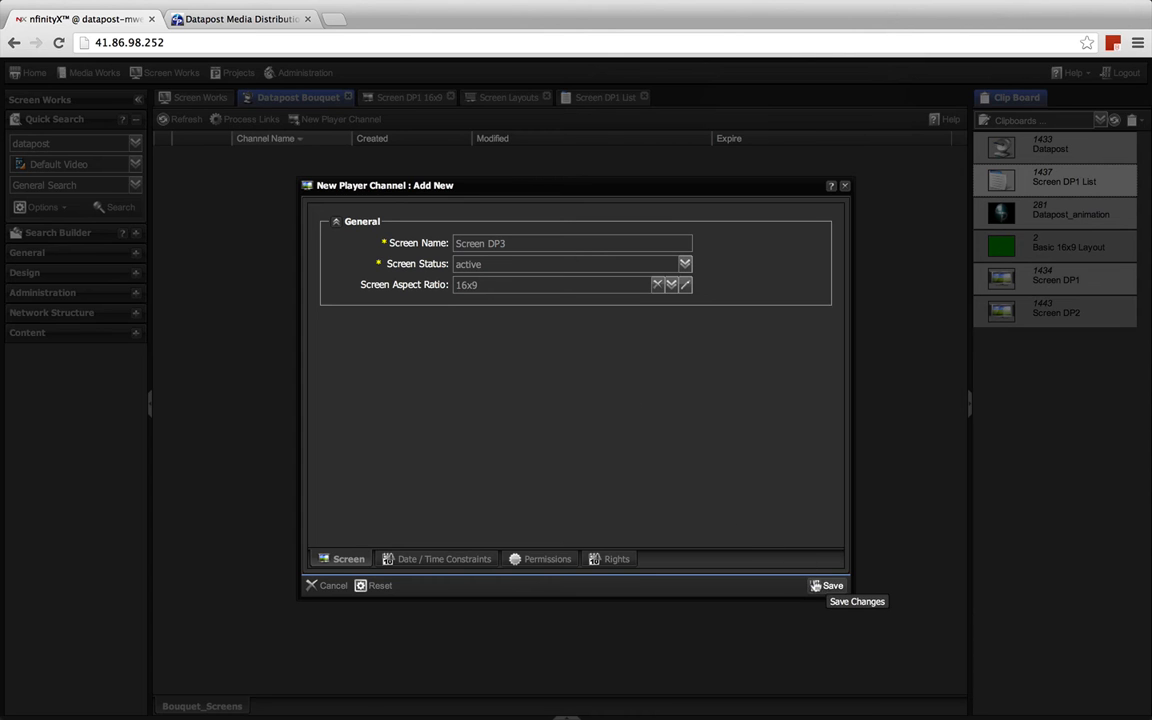
{"action": "left_click", "coordinate": [825, 586]}
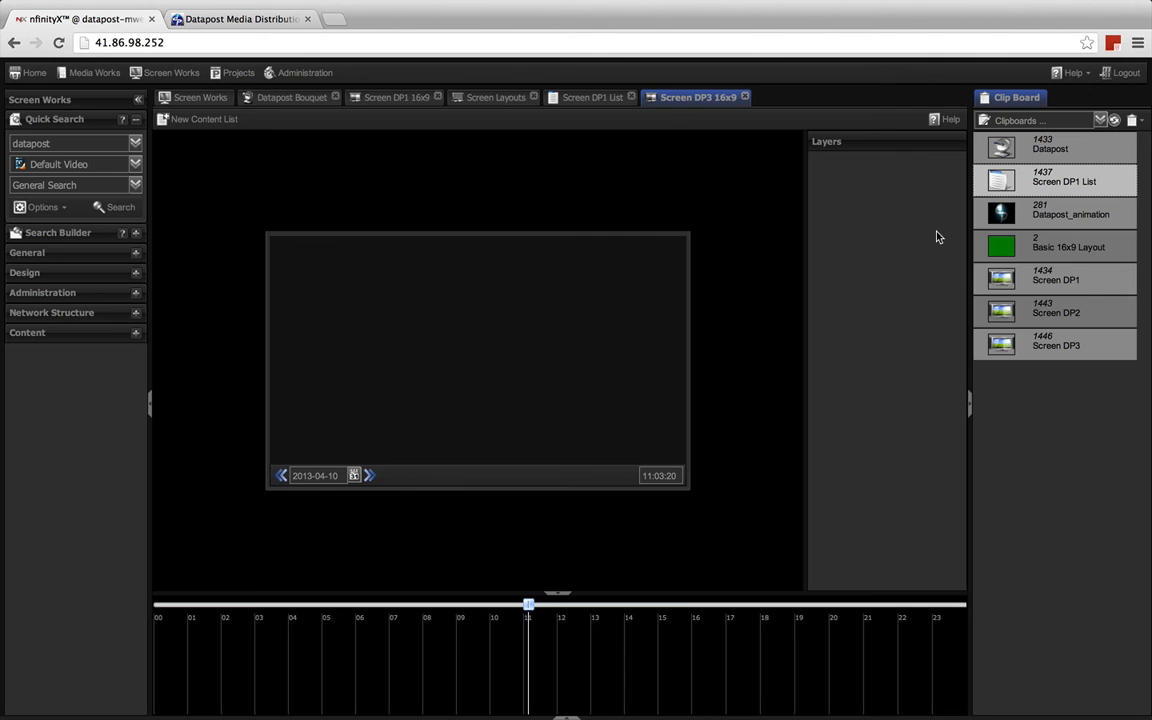
Assign the Basic 16x9 Layout from the clipboard to Screen DP3 and save its commencement date and time.
{"action": "left_click_drag", "start_coordinate": [1005, 246], "coordinate": [556, 324]}
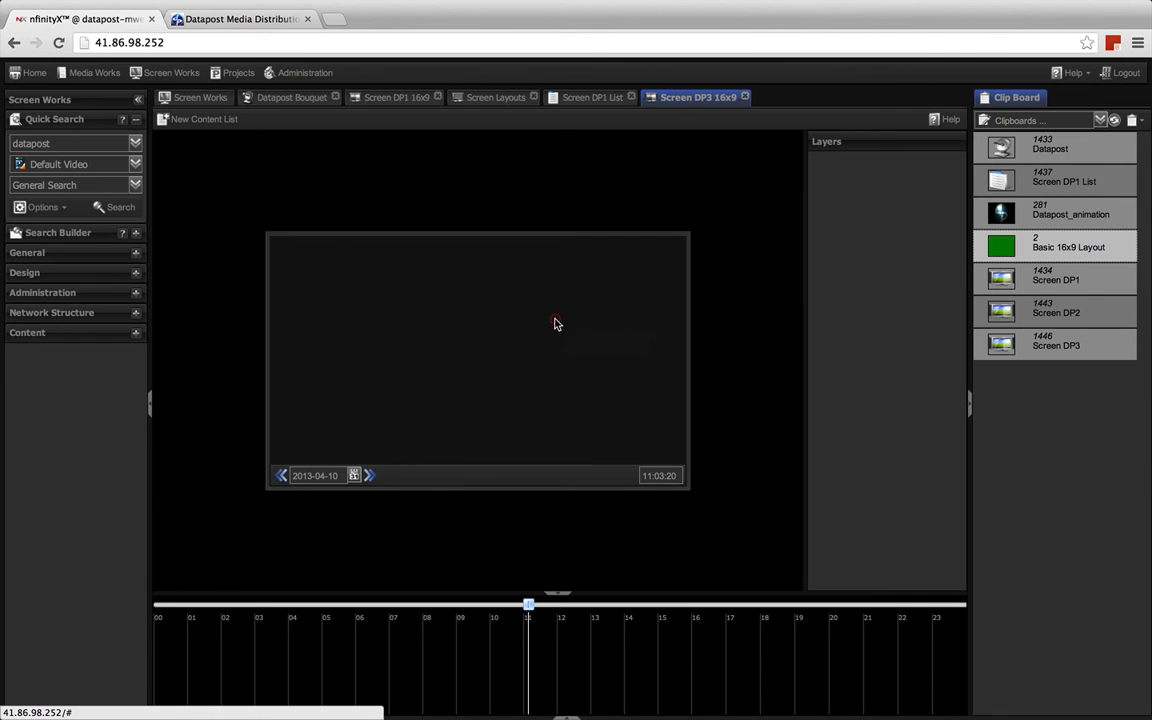
{"action": "left_click", "coordinate": [706, 466]}
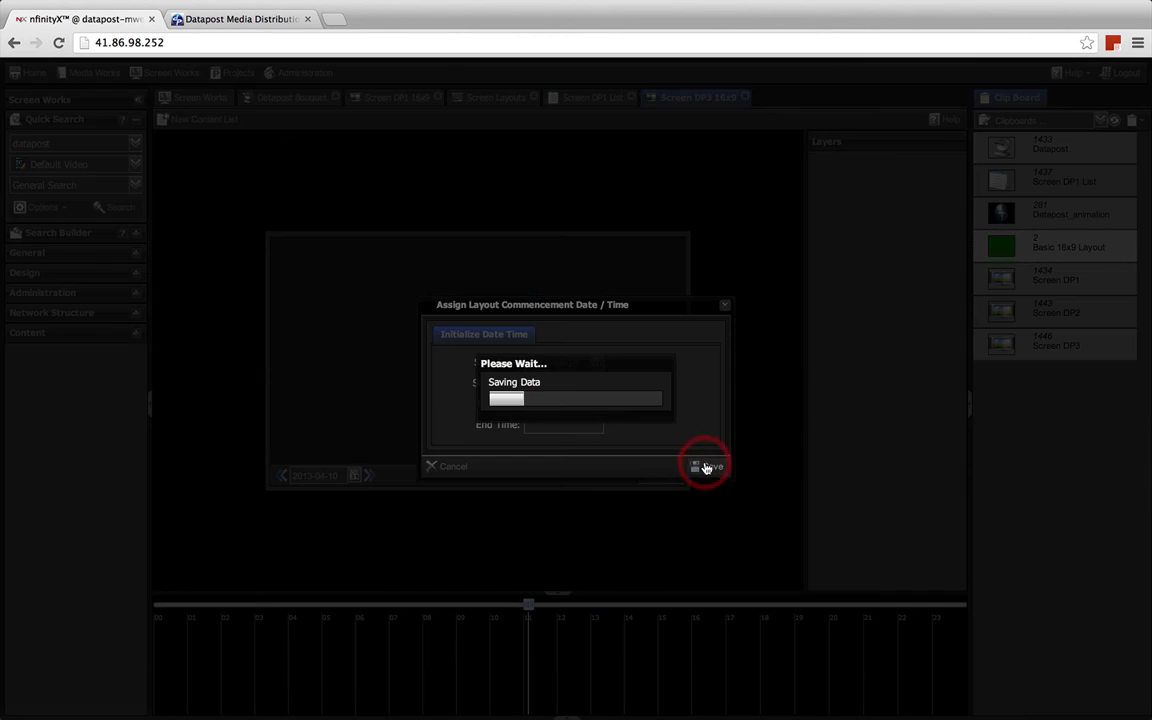
Attach Screen DP1 List to the Fullscreen Layer of Screen DP3 and preview the channel at 12:02:00.
{"action": "left_click_drag", "start_coordinate": [1004, 180], "coordinate": [484, 320]}
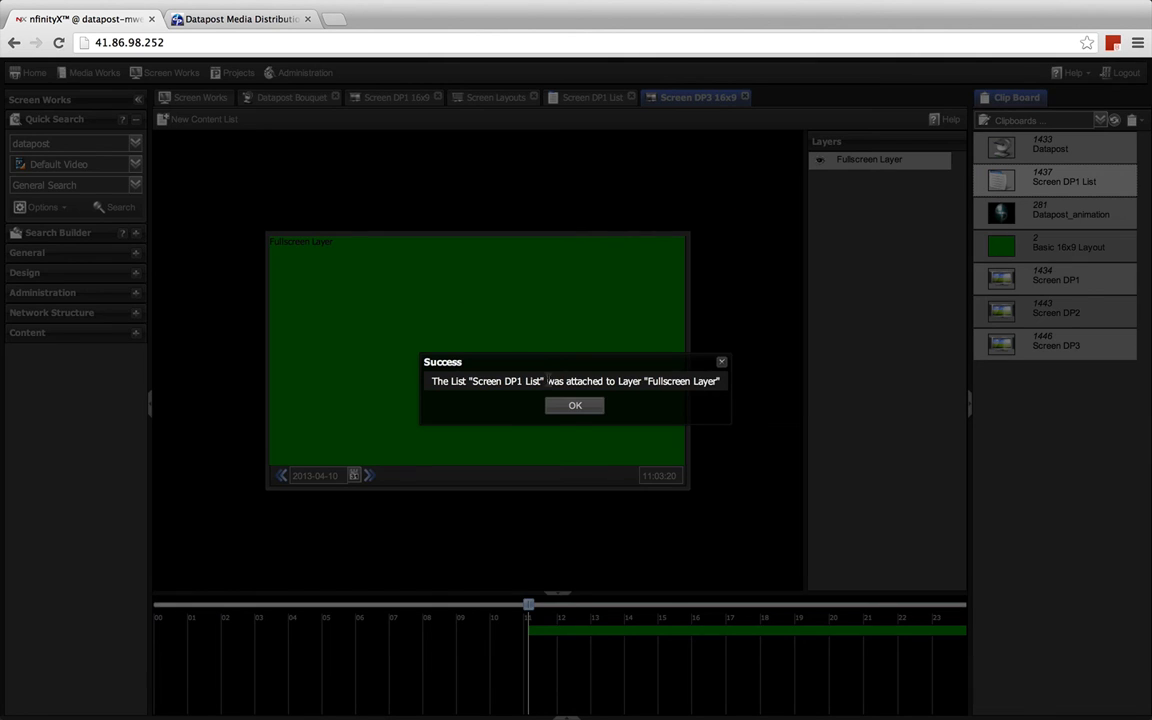
{"action": "left_click", "coordinate": [575, 410]}
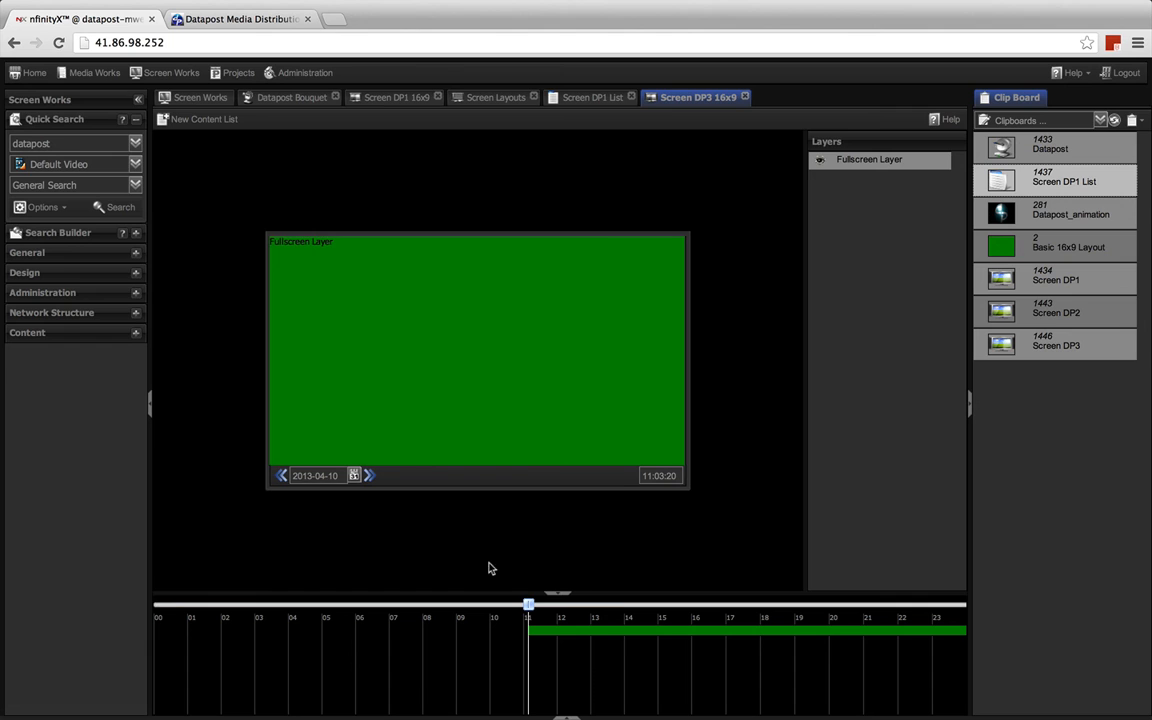
{"action": "left_click_drag", "start_coordinate": [529, 607], "coordinate": [561, 605]}
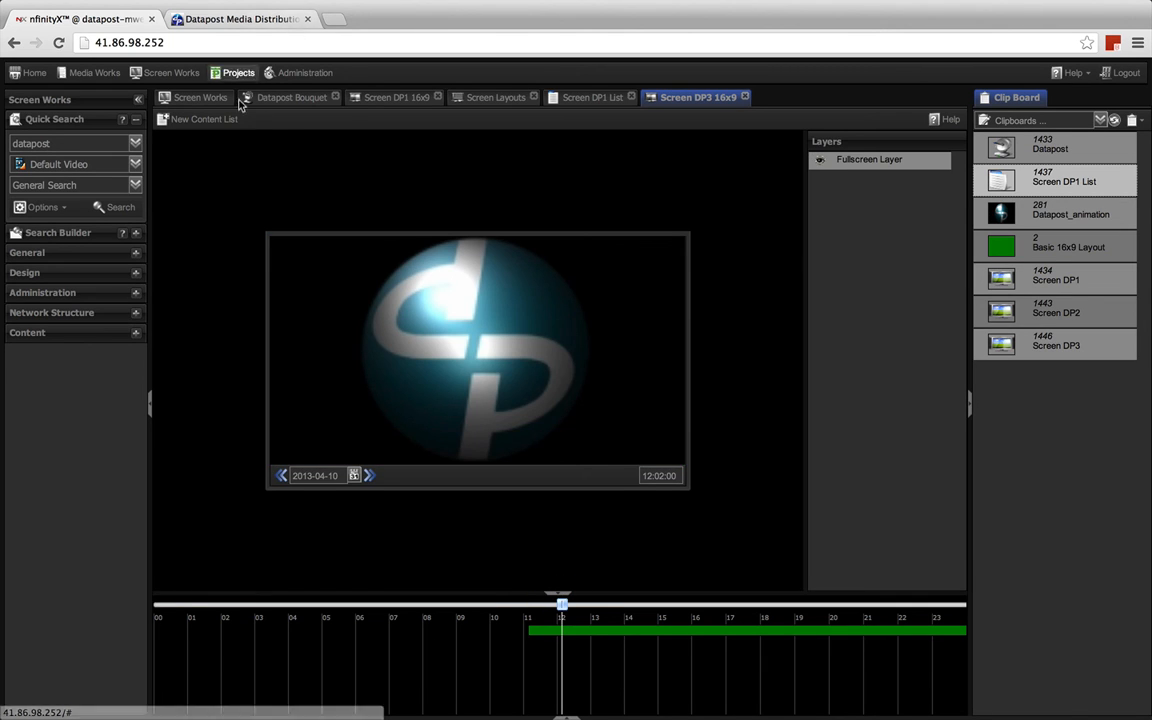
Refresh the channel list of the Datapost bouquet to check its player channels.
{"action": "left_click", "coordinate": [290, 97]}
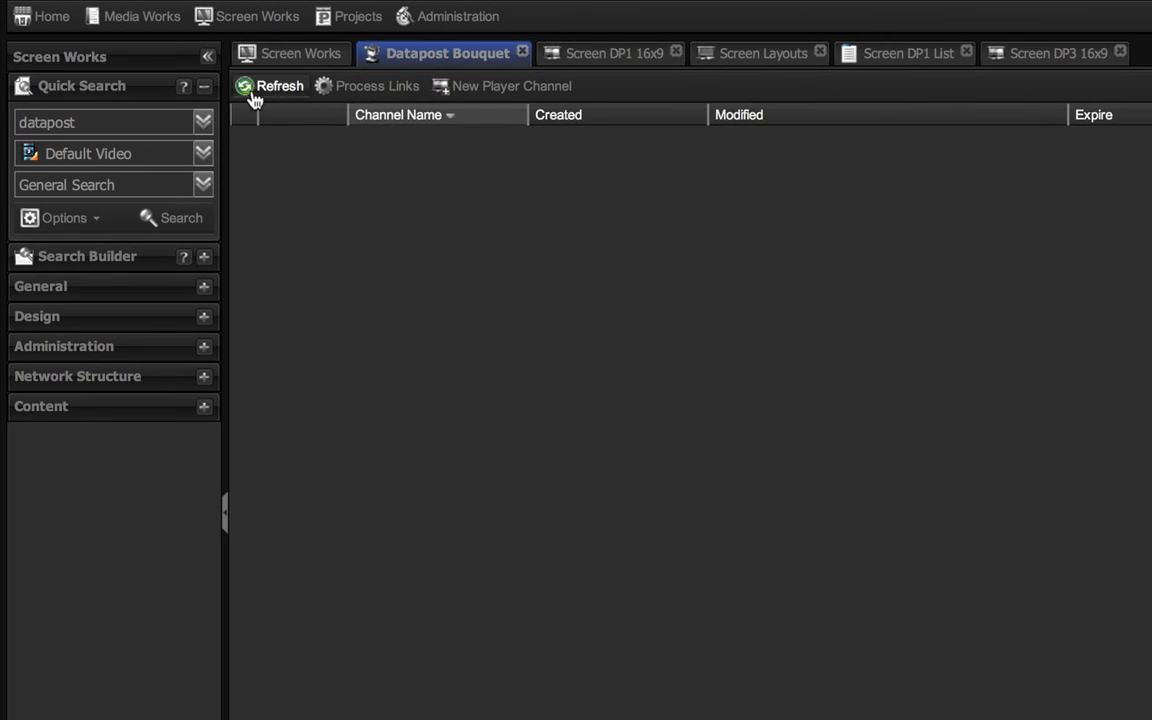
{"action": "left_click", "coordinate": [245, 92]}
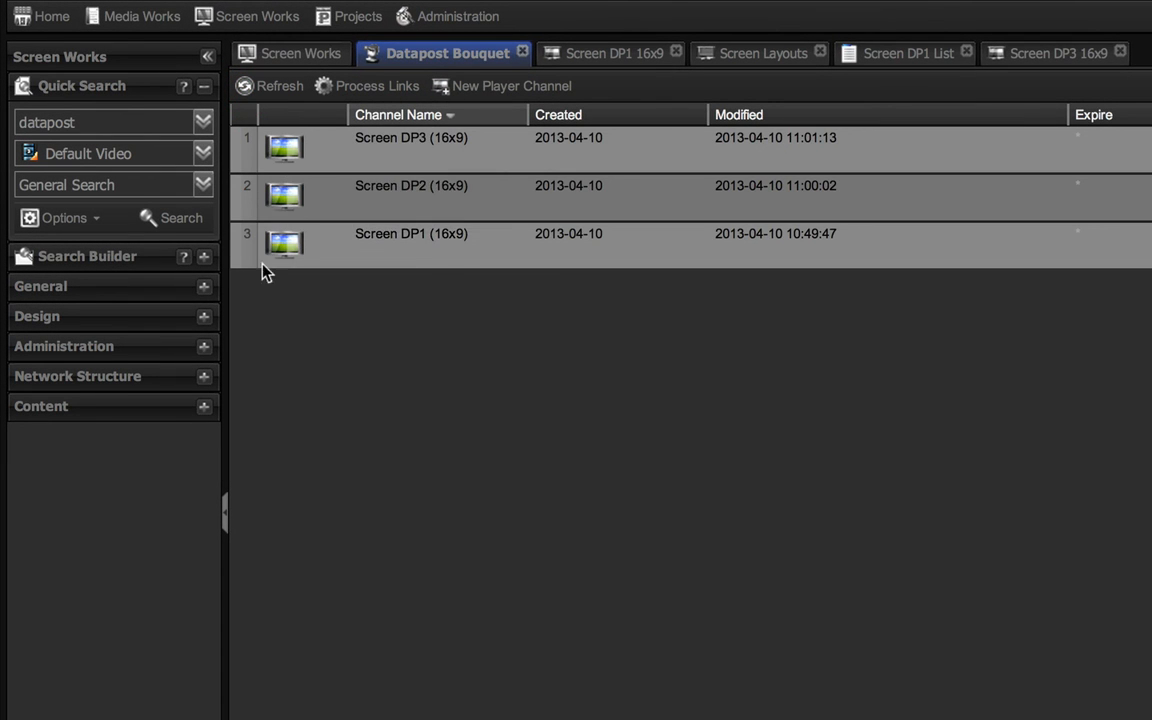